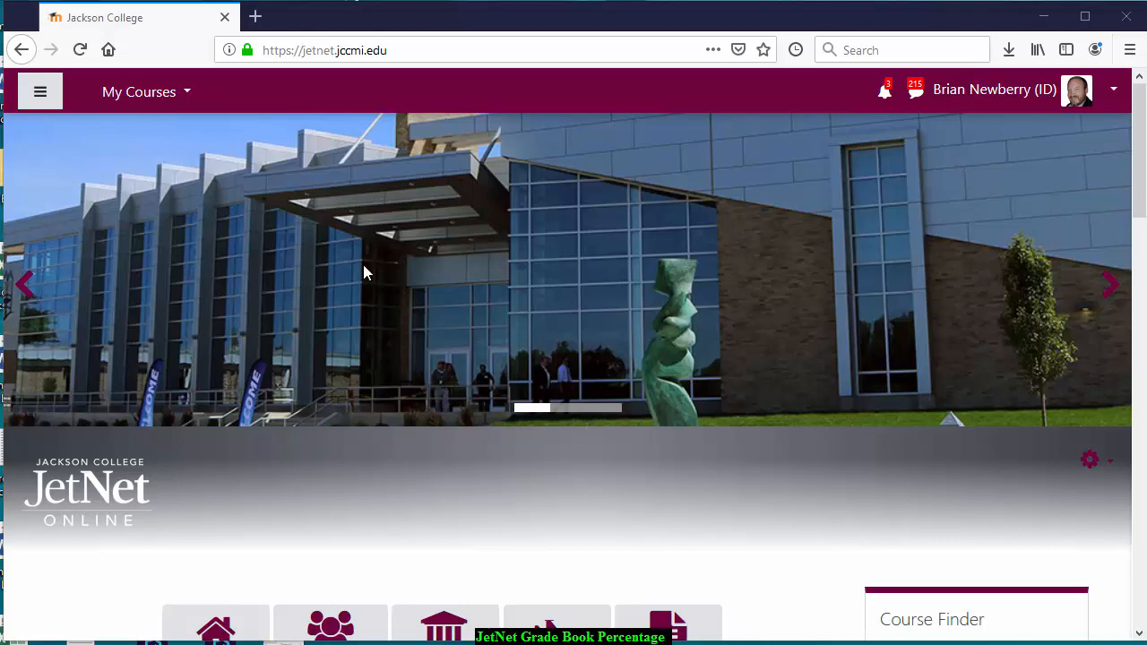
# - Open the JetNet Training Course and go to its gradebook setup page
pyautogui.scroll(-4, 379, 237)
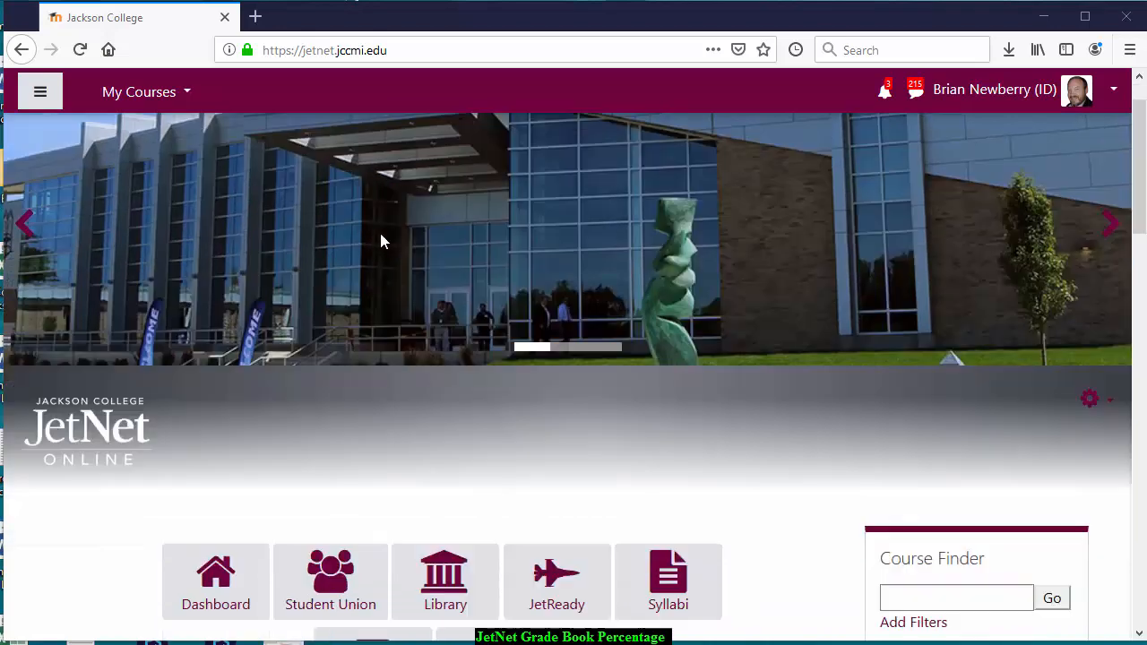
pyautogui.scroll(4, 379, 237)
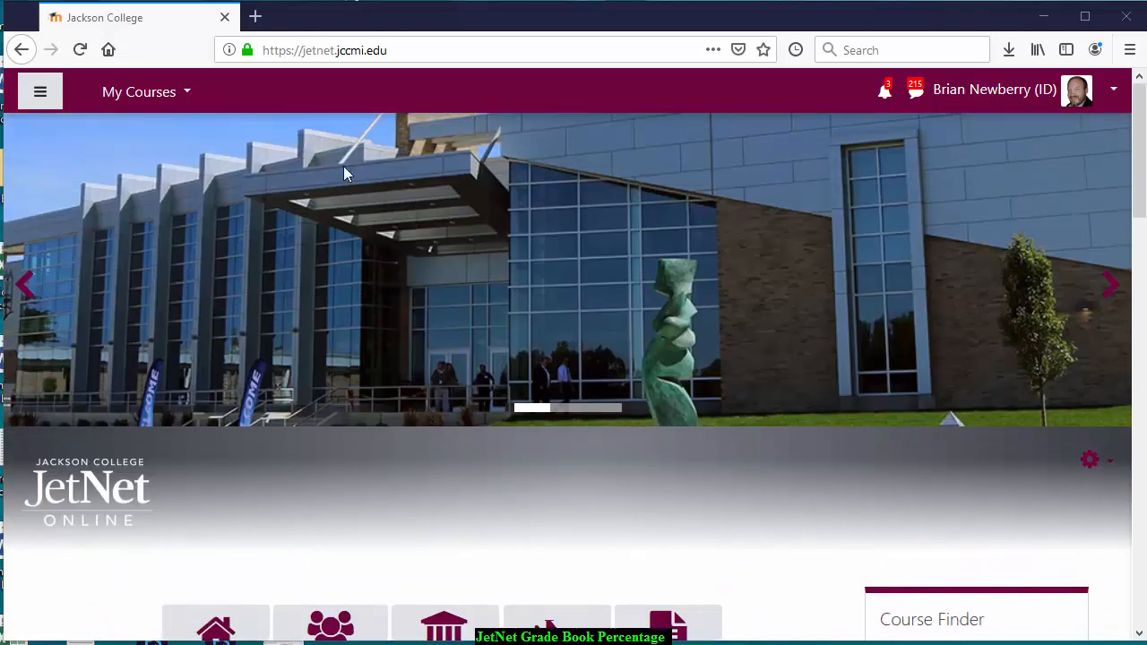
pyautogui.click(139, 91)
pyautogui.click(175, 163)
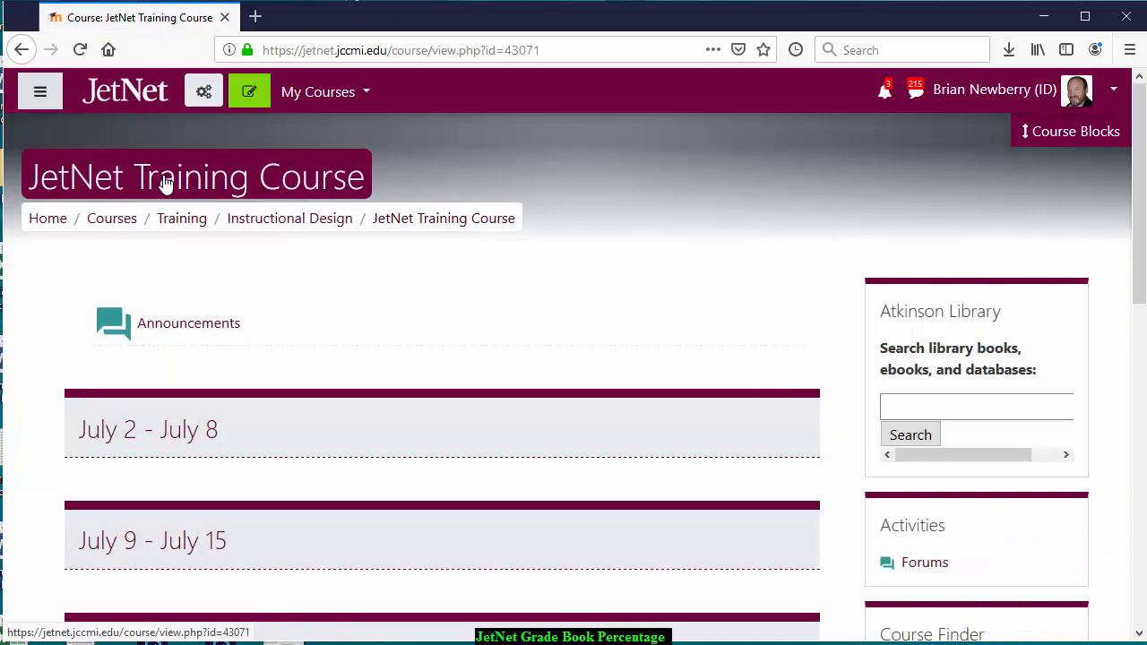
pyautogui.click(202, 93)
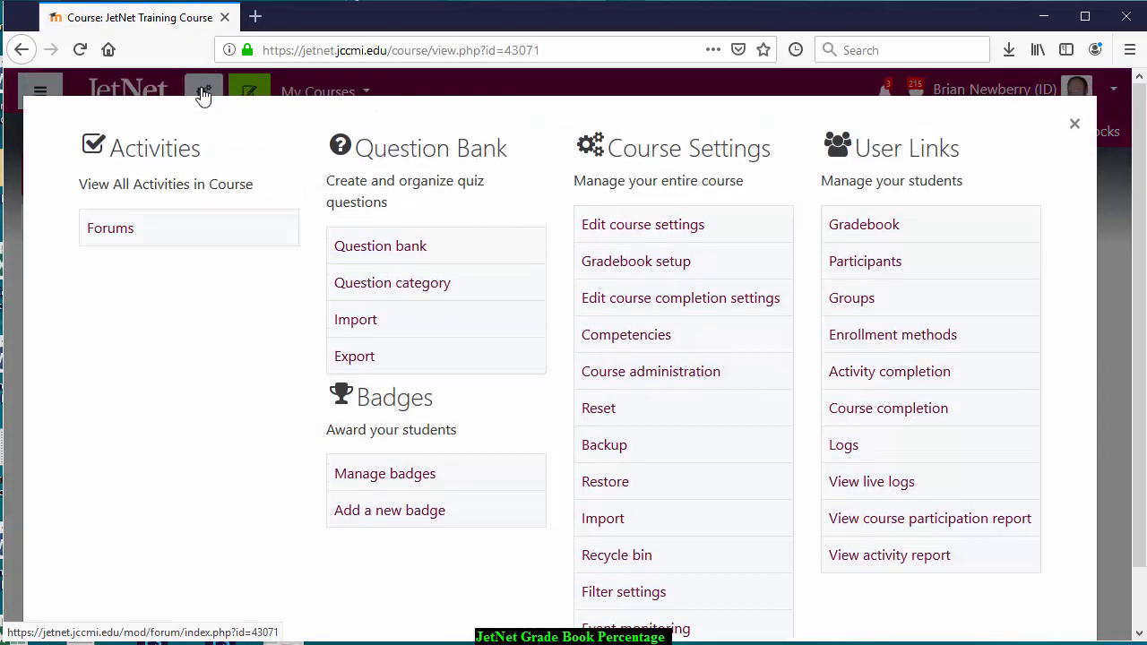
pyautogui.click(869, 228)
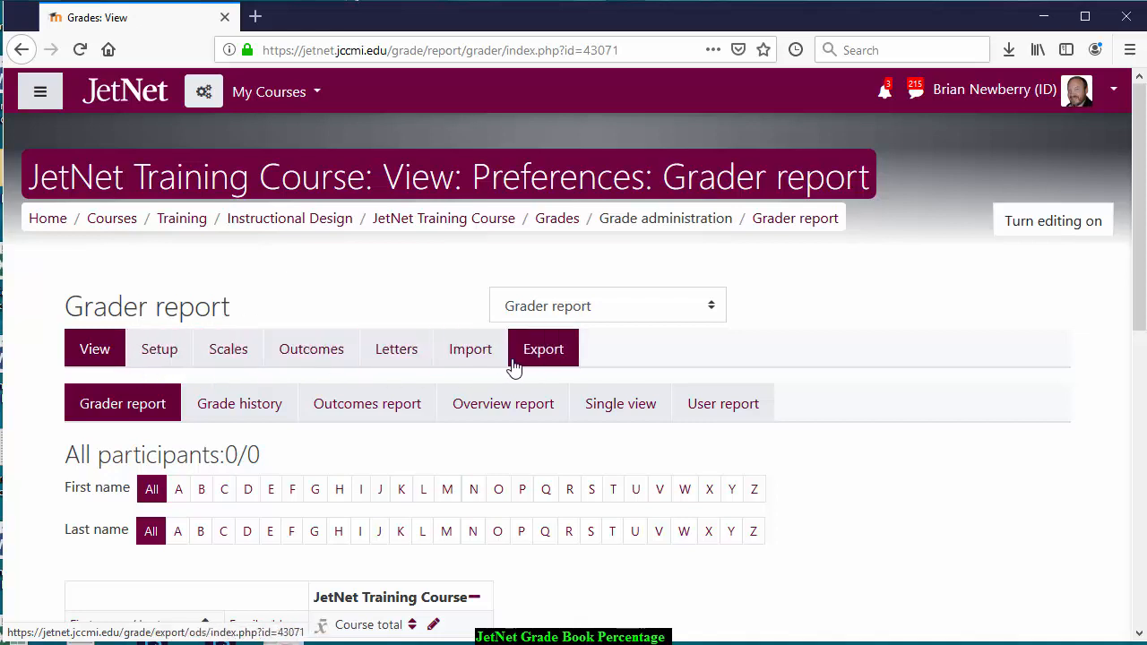
pyautogui.click(162, 358)
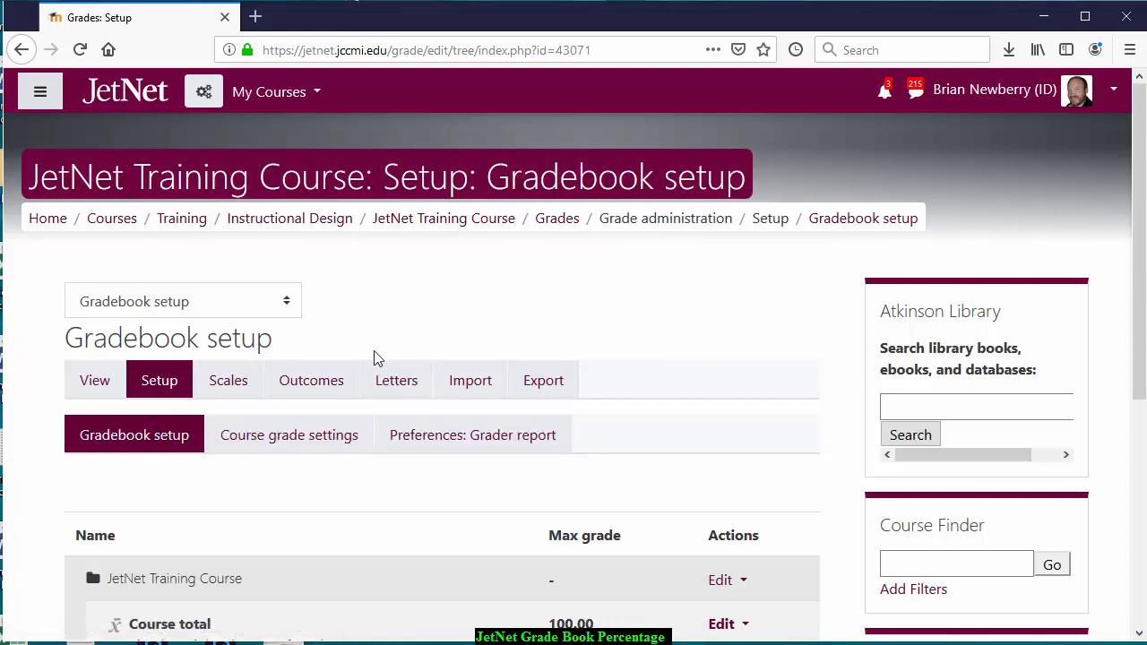
# - Set the JetNet Training Course grade category's aggregation to Weighted mean of grades and save the change
pyautogui.scroll(-2, 363, 355)
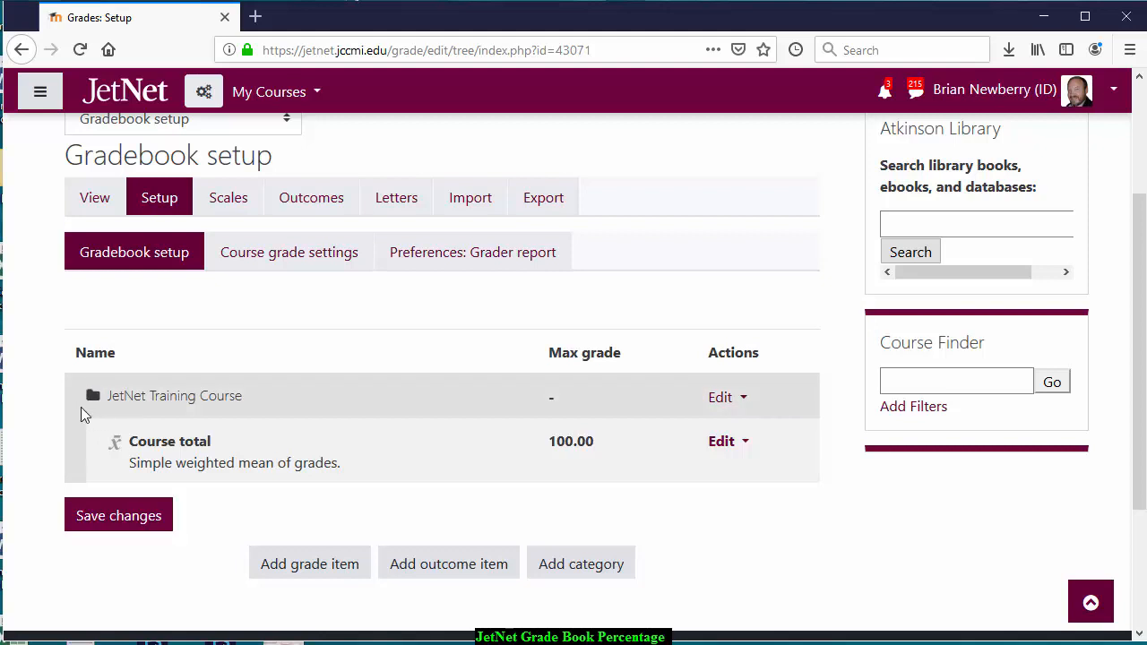
pyautogui.click(740, 400)
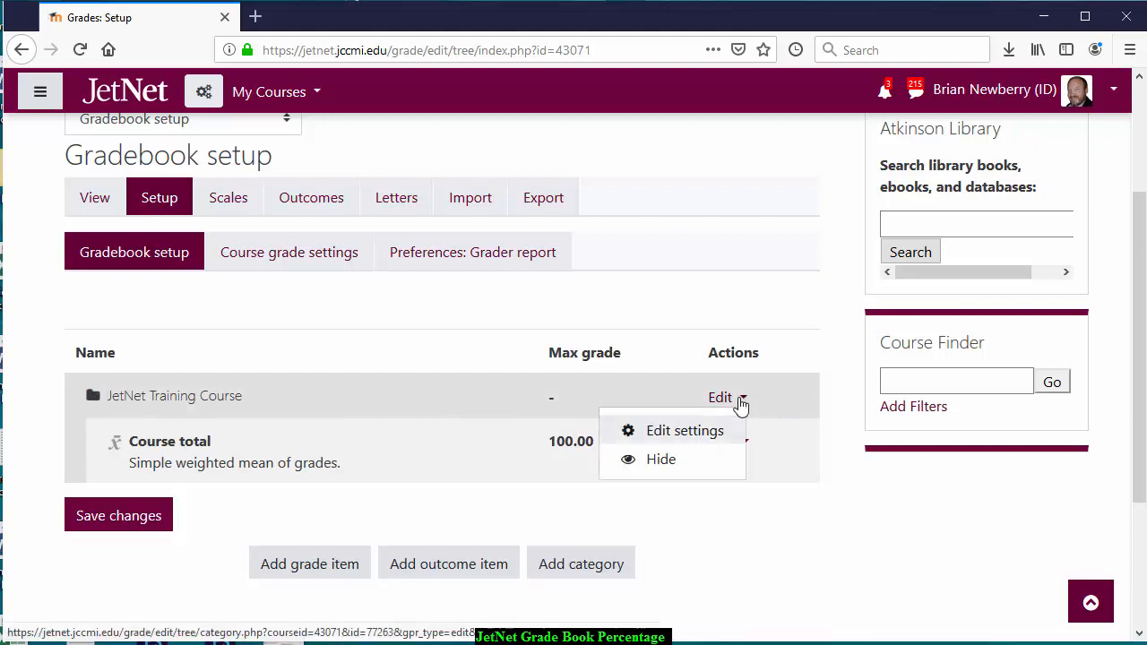
pyautogui.click(736, 428)
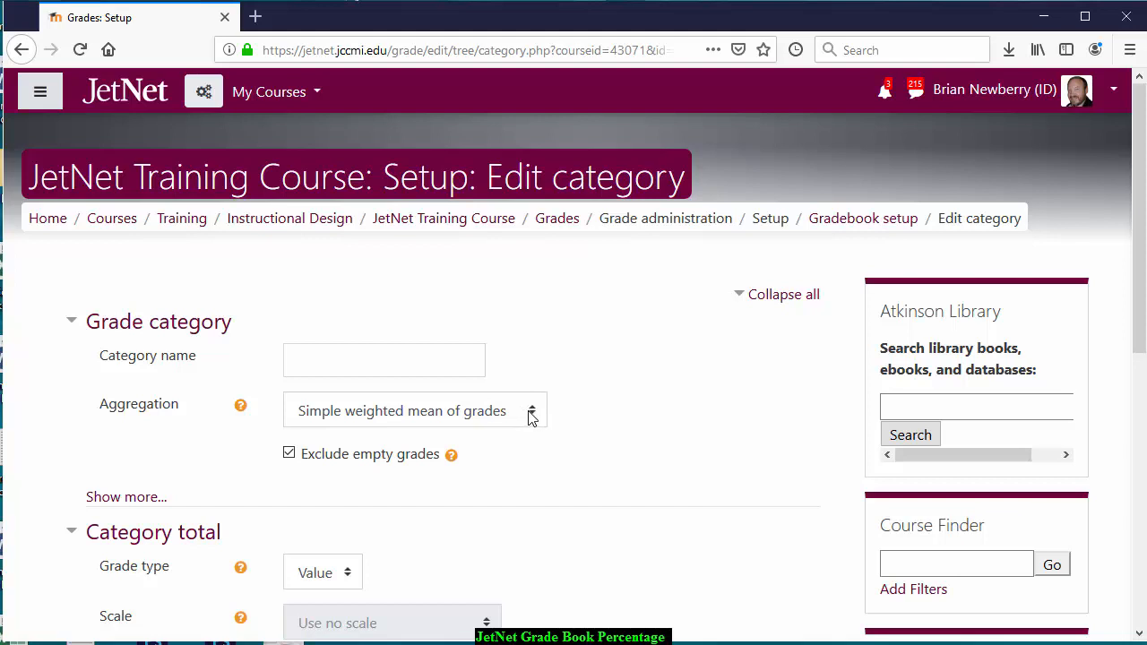
pyautogui.click(490, 419)
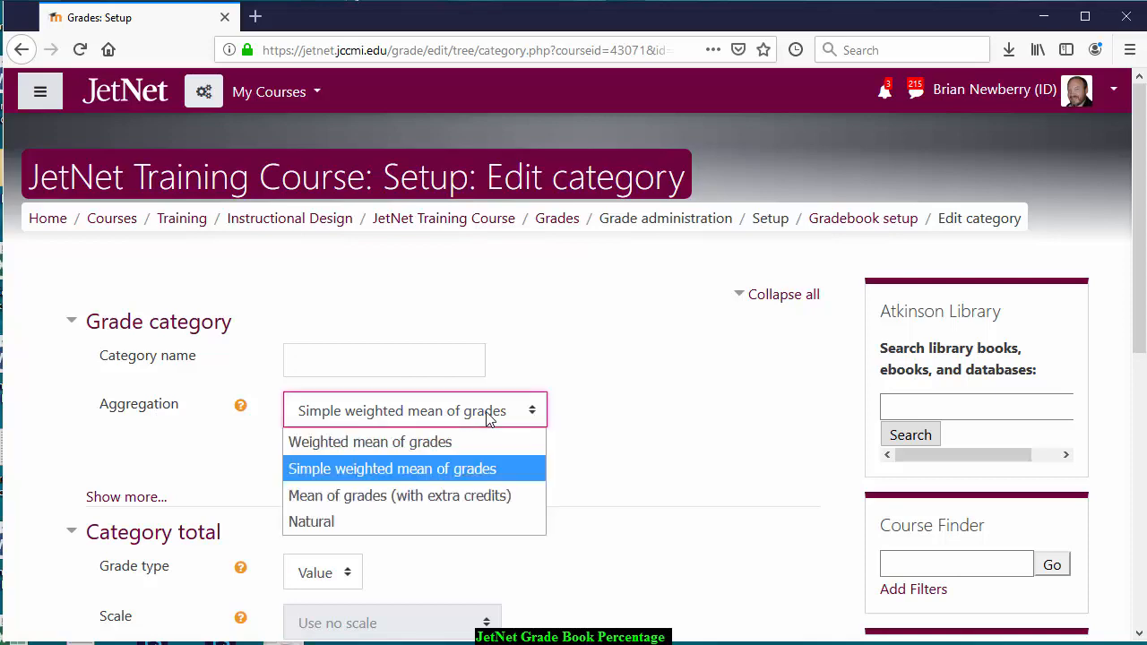
pyautogui.click(449, 443)
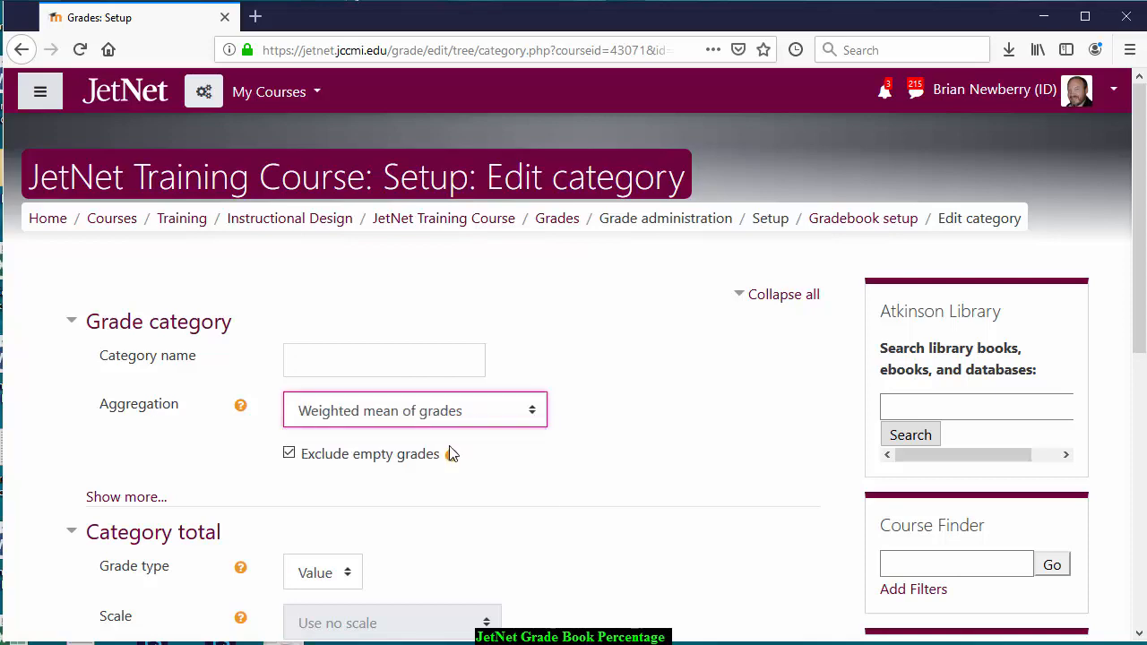
pyautogui.scroll(-10, 511, 448)
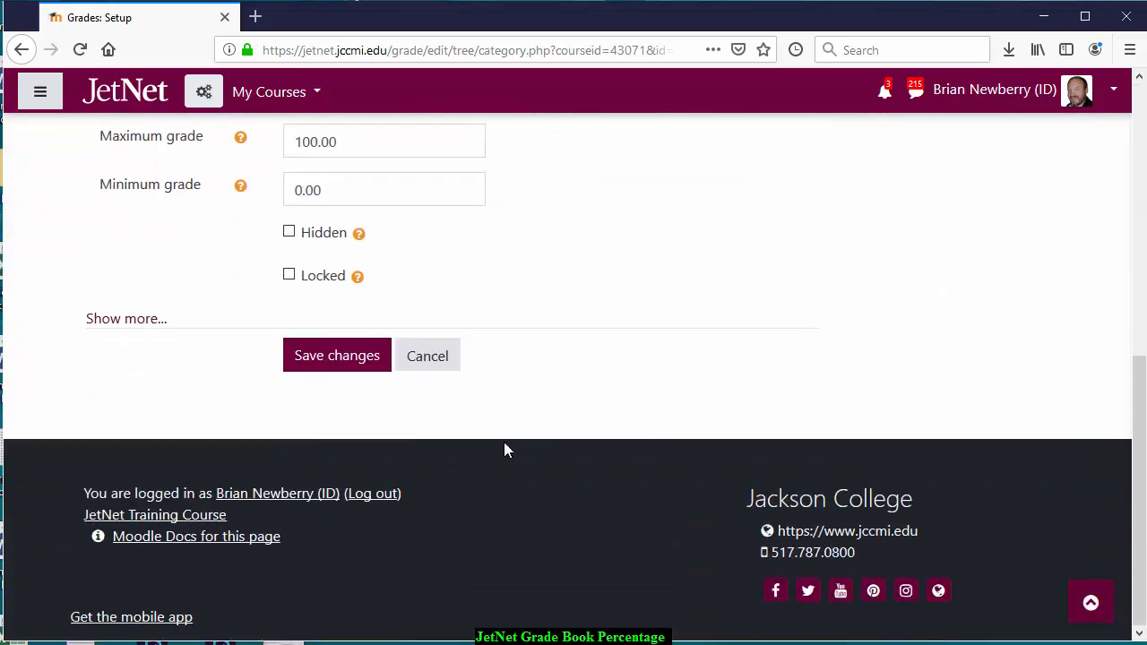
pyautogui.click(340, 356)
# - Add a grade item named Quiz 1 to the course gradebook and save it
pyautogui.scroll(-3, 761, 455)
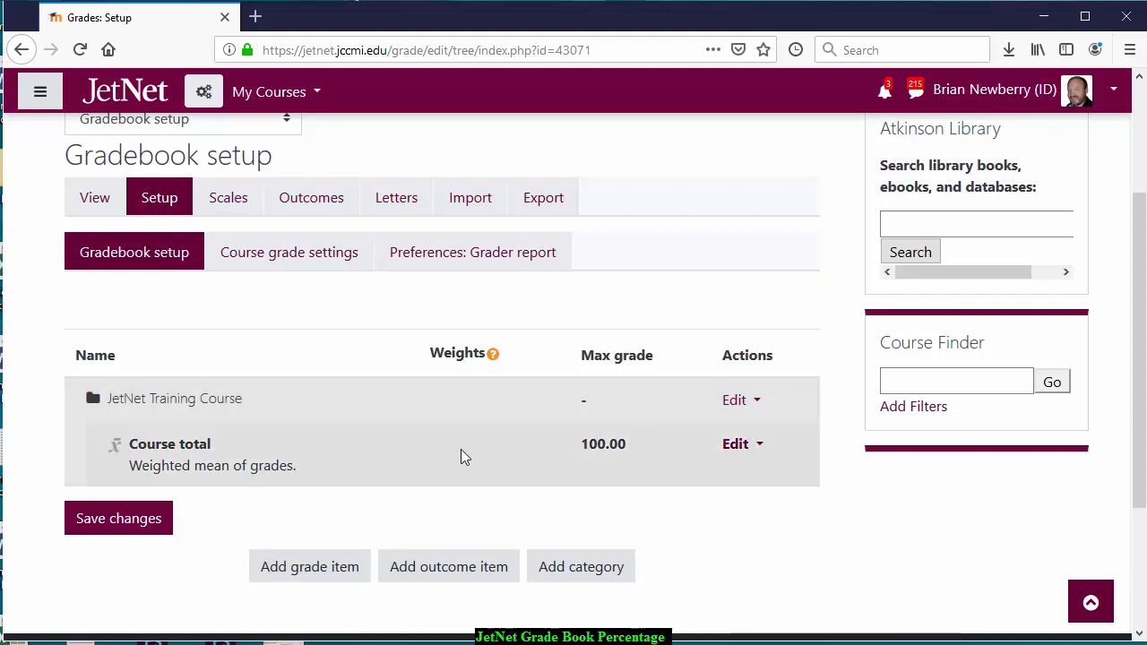
pyautogui.click(323, 580)
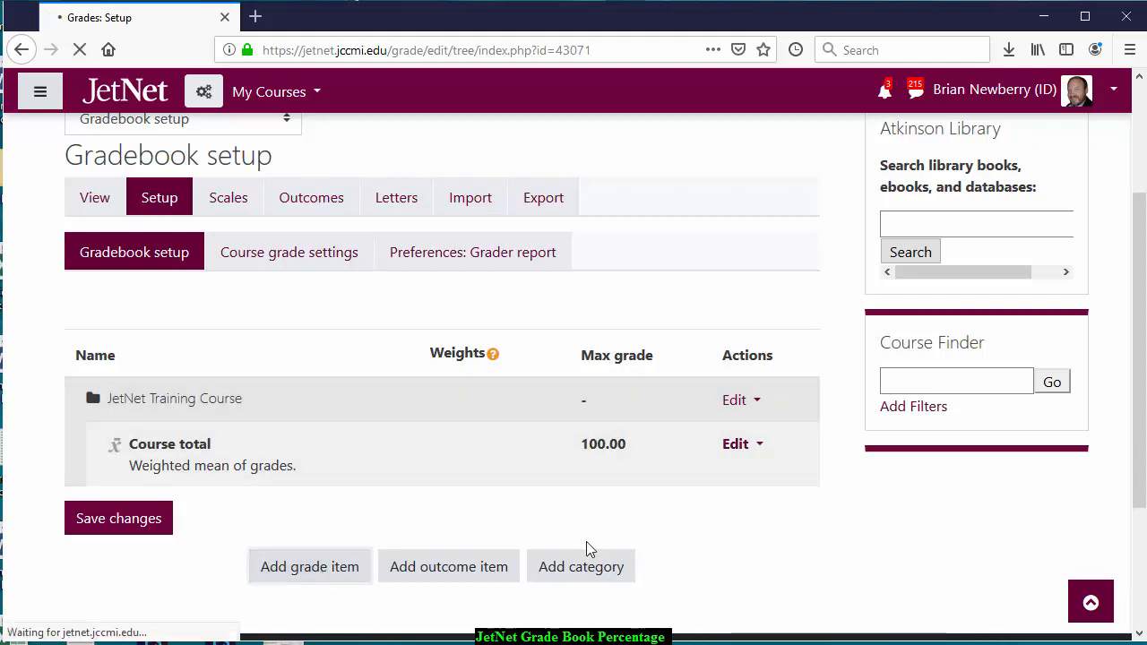
pyautogui.click(375, 367)
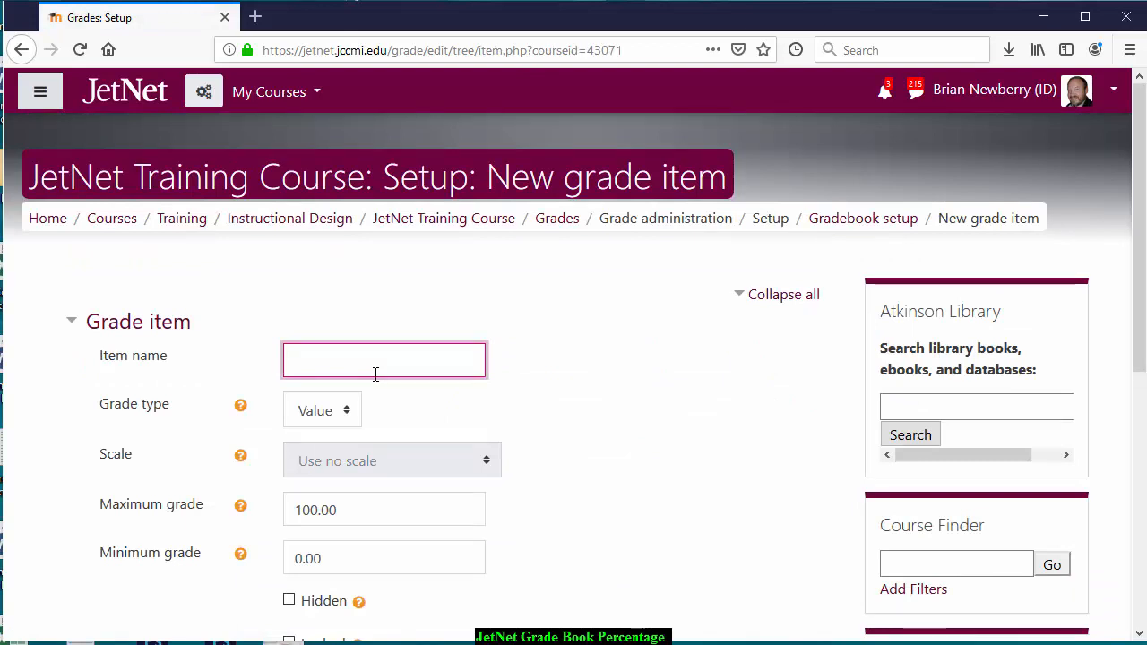
pyautogui.write('Quiz 1')
pyautogui.scroll(-2, 353, 373)
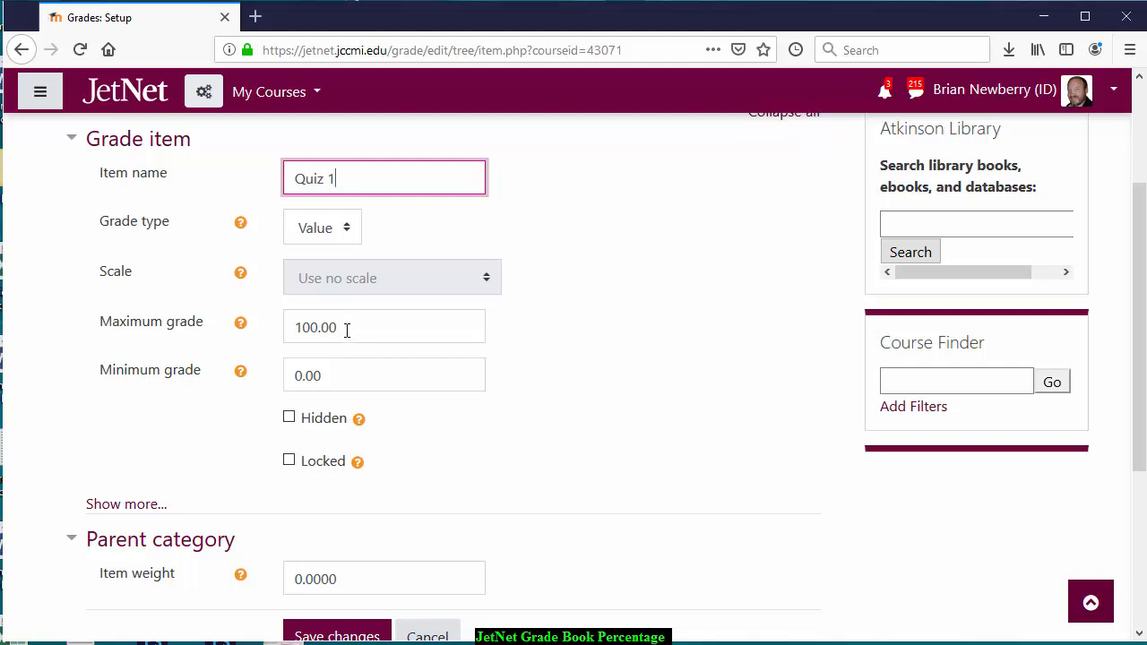
pyautogui.moveTo(354, 327); pyautogui.dragTo(289, 322)
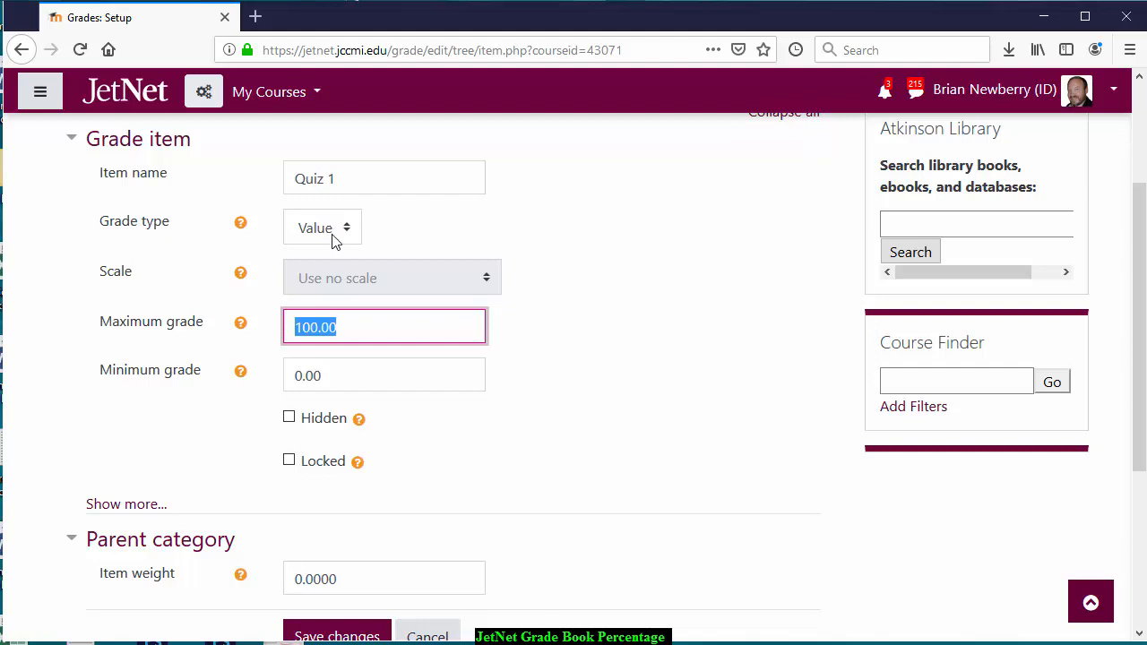
pyautogui.click(386, 327)
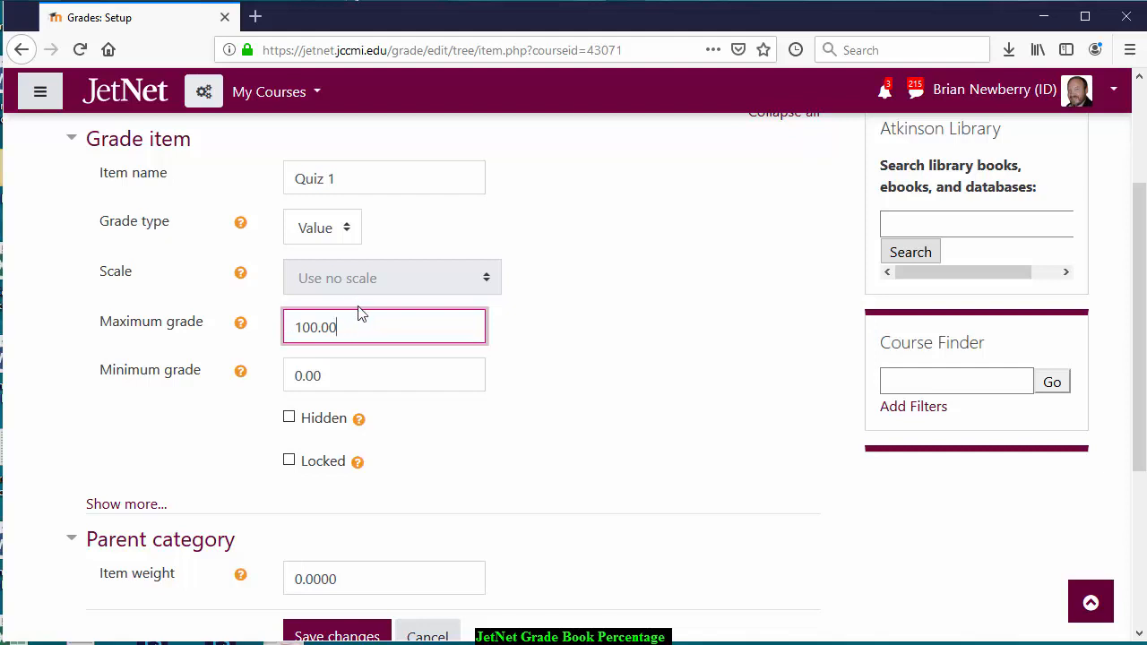
pyautogui.scroll(-1, 357, 290)
pyautogui.scroll(-2, 357, 289)
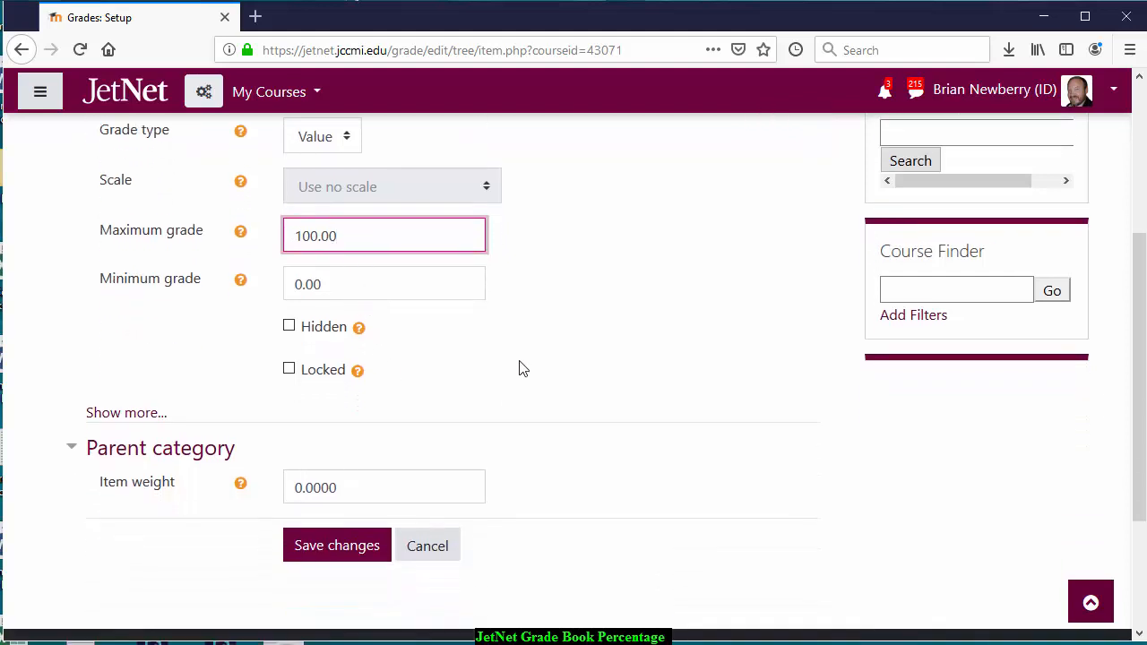
pyautogui.click(349, 553)
# - Add a second grade item named Midterm to the course gradebook and save it
pyautogui.scroll(-4, 659, 412)
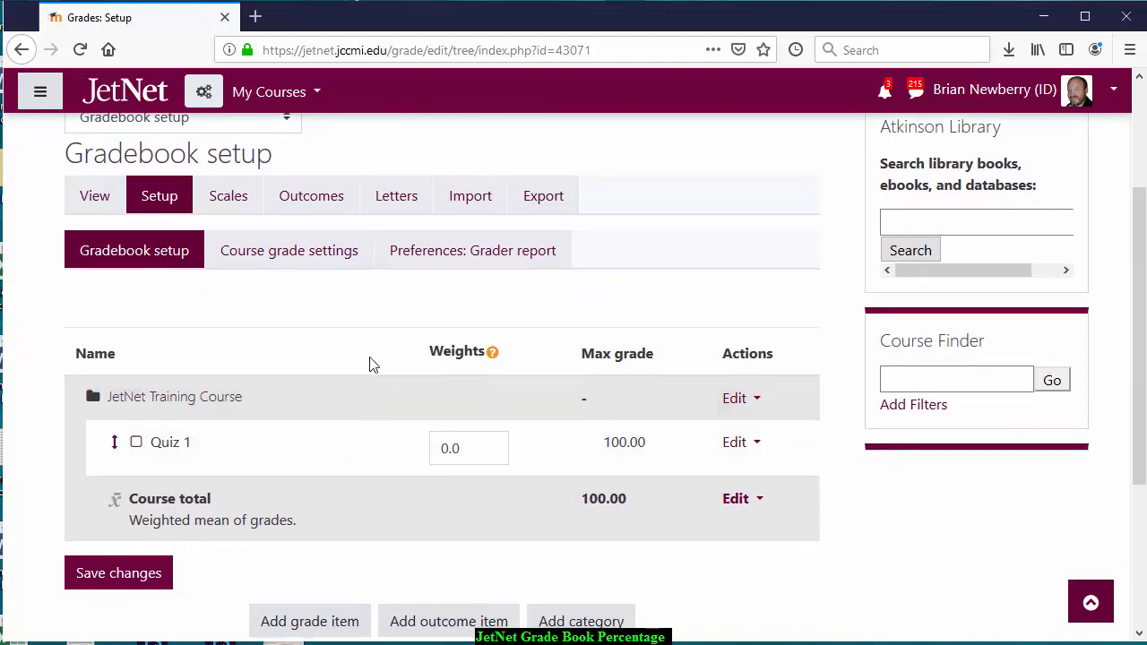
pyautogui.scroll(-1, 371, 364)
pyautogui.click(324, 532)
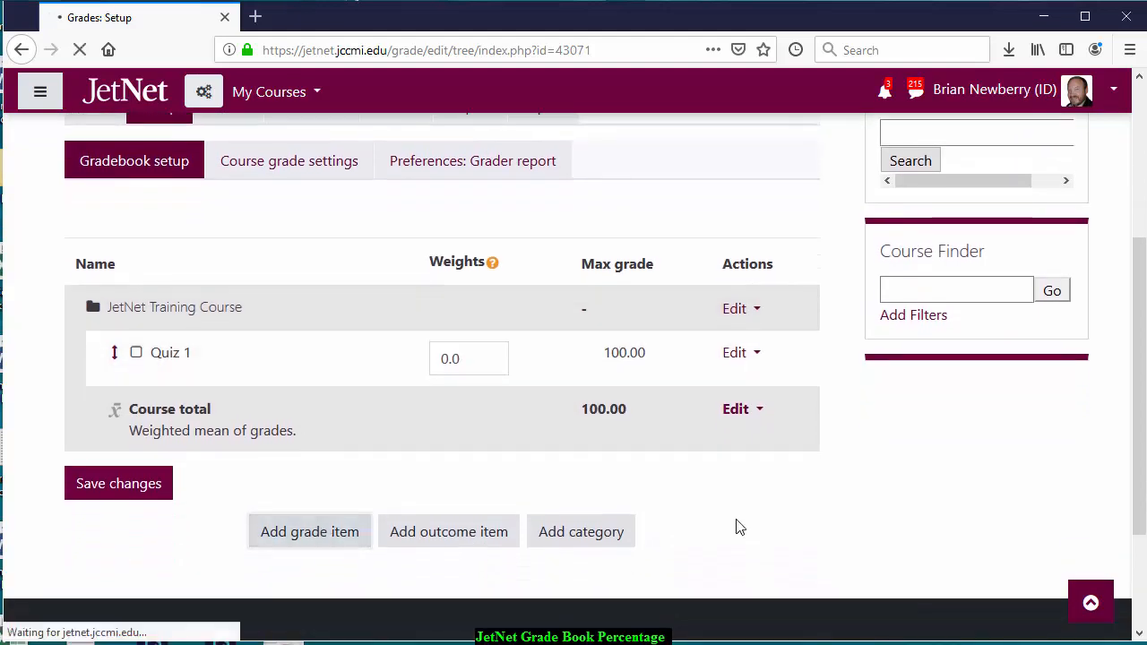
pyautogui.click(368, 361)
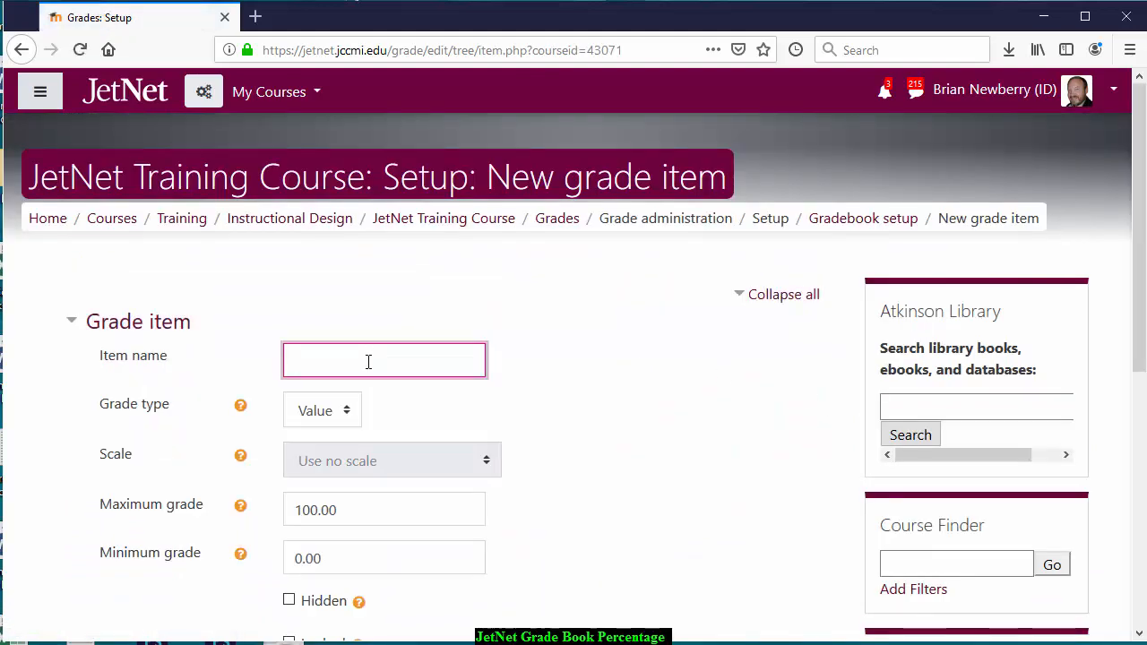
pyautogui.write('Midterm')
pyautogui.scroll(-2, 368, 361)
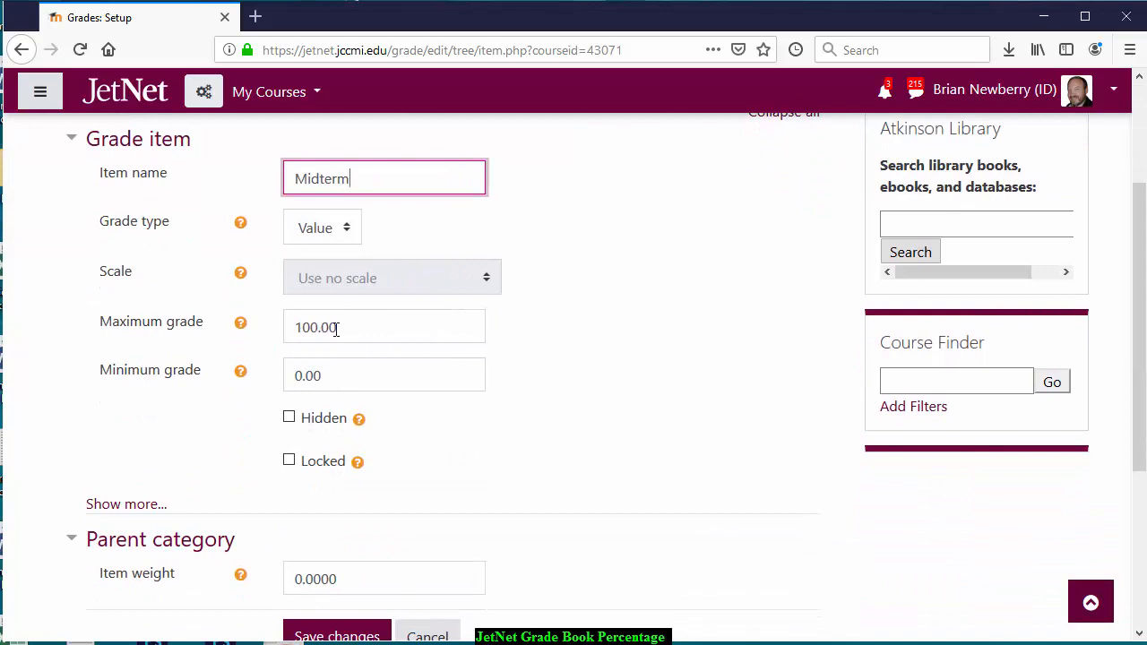
pyautogui.scroll(-2, 345, 329)
pyautogui.click(335, 455)
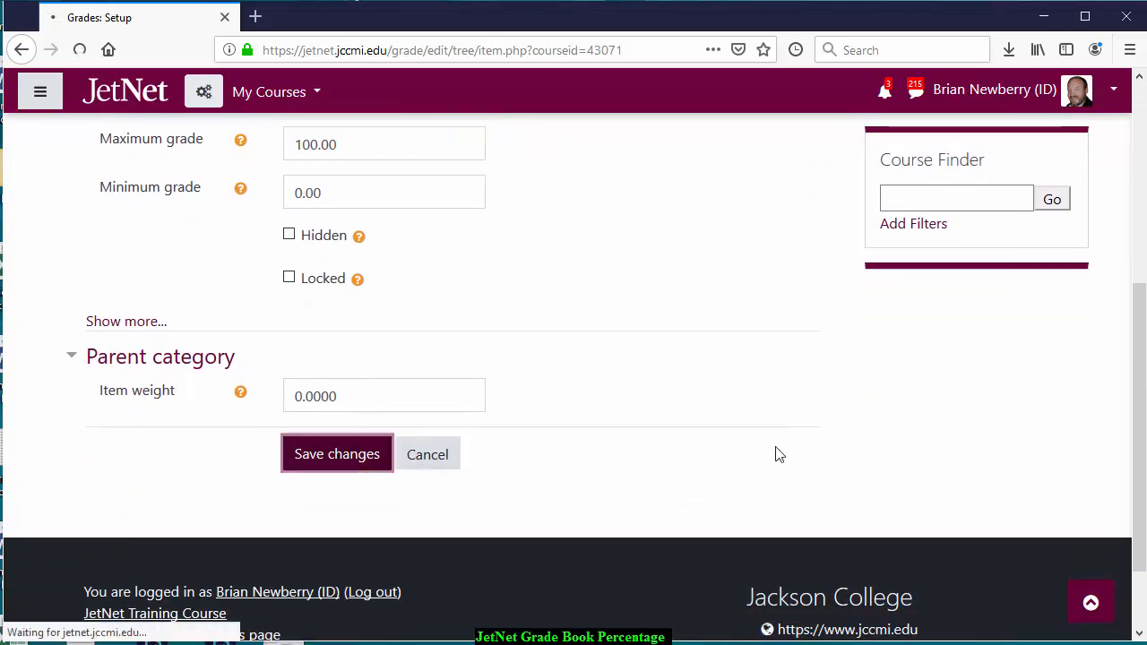
# - Examine the weight fields of the Quiz 1 and Midterm grade items
pyautogui.scroll(-2, 650, 412)
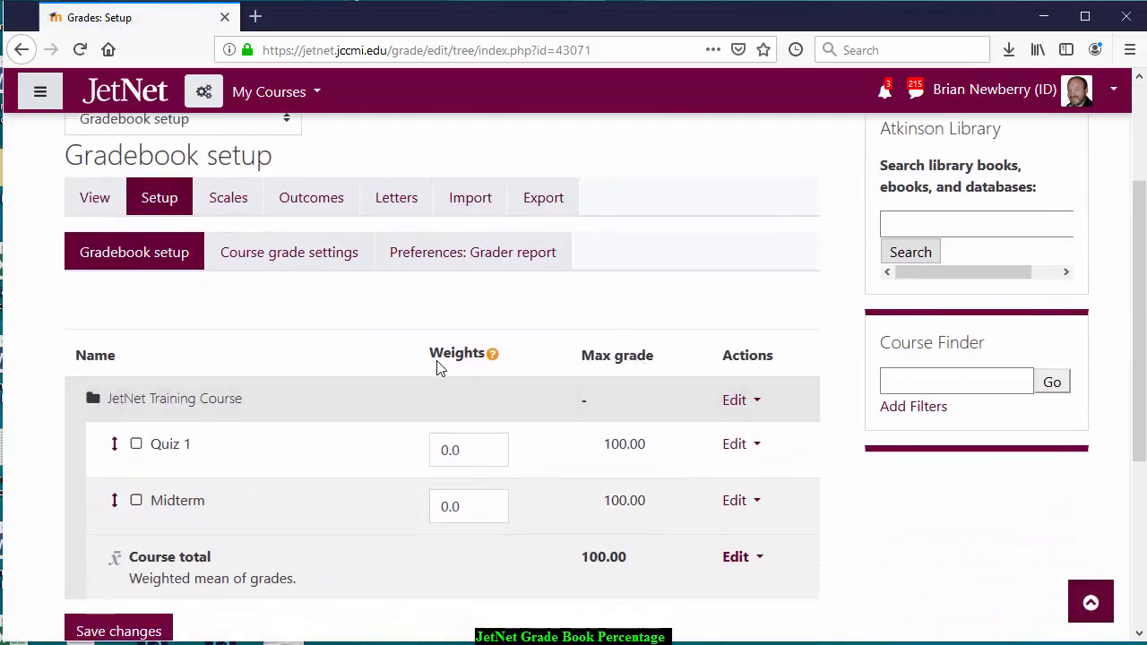
pyautogui.scroll(-2, 437, 365)
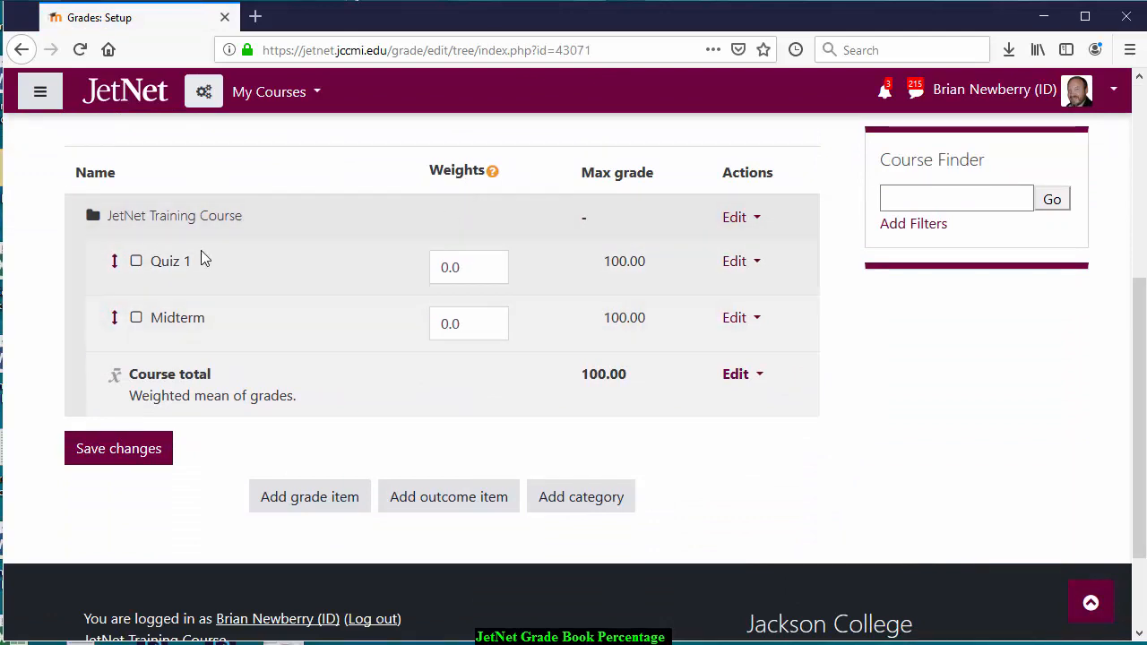
pyautogui.moveTo(469, 269); pyautogui.dragTo(426, 288)
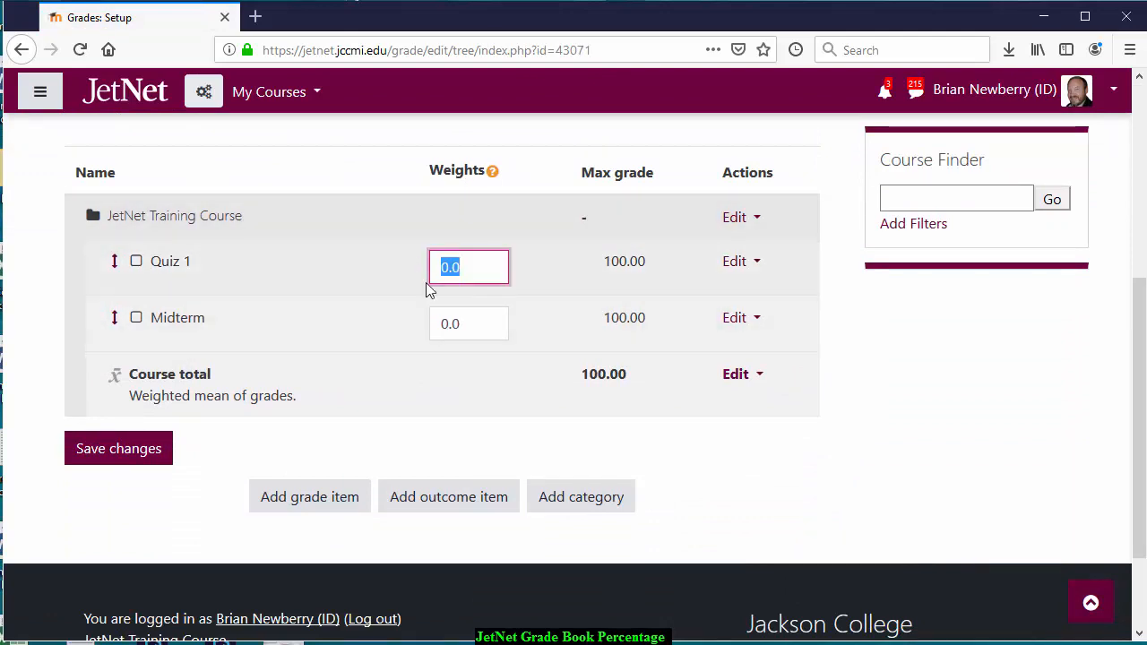
pyautogui.doubleClick(468, 325)
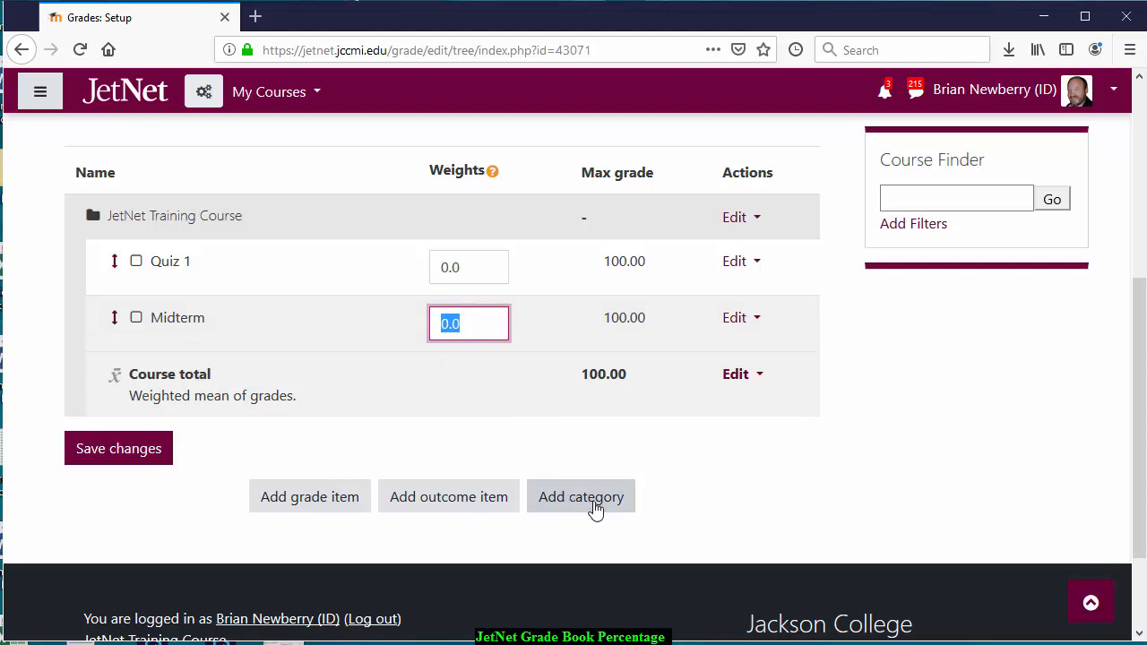
# - Add a grade category named Quizzes with Simple weighted mean of grades as its aggregation and save it
pyautogui.click(596, 508)
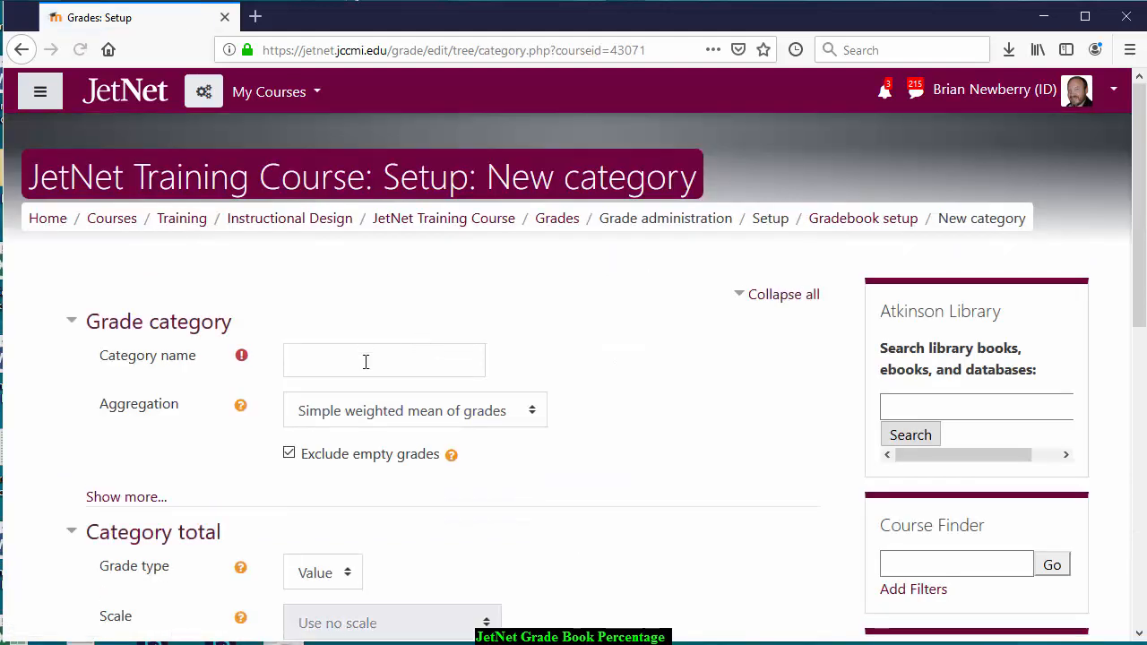
pyautogui.click(351, 355)
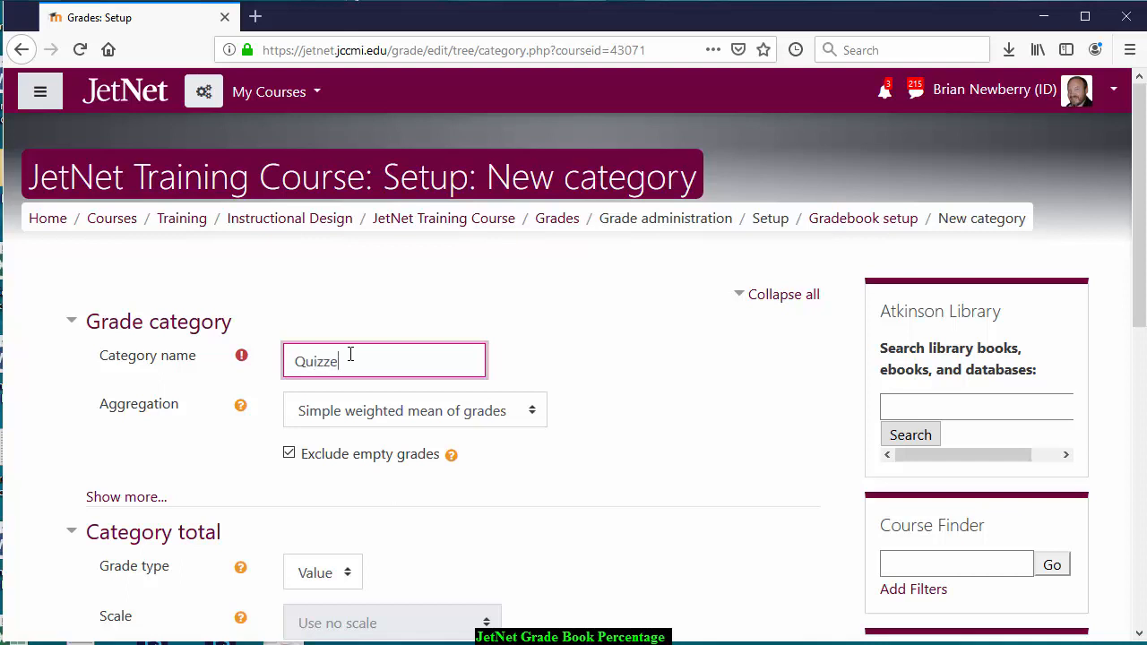
pyautogui.click(460, 410)
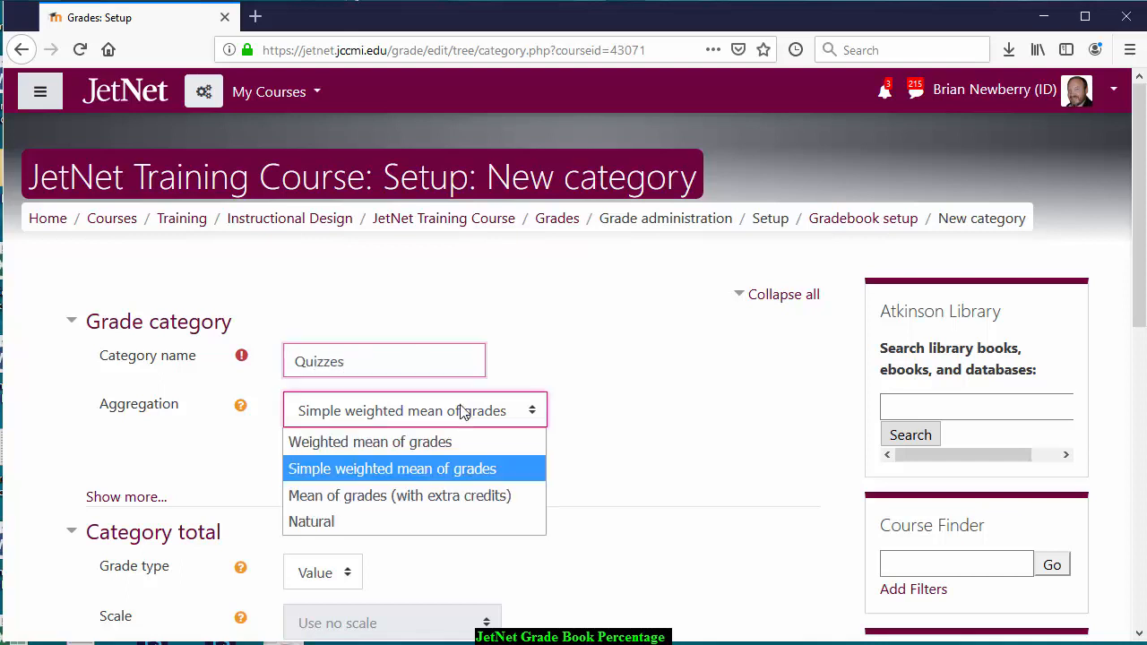
pyautogui.click(363, 474)
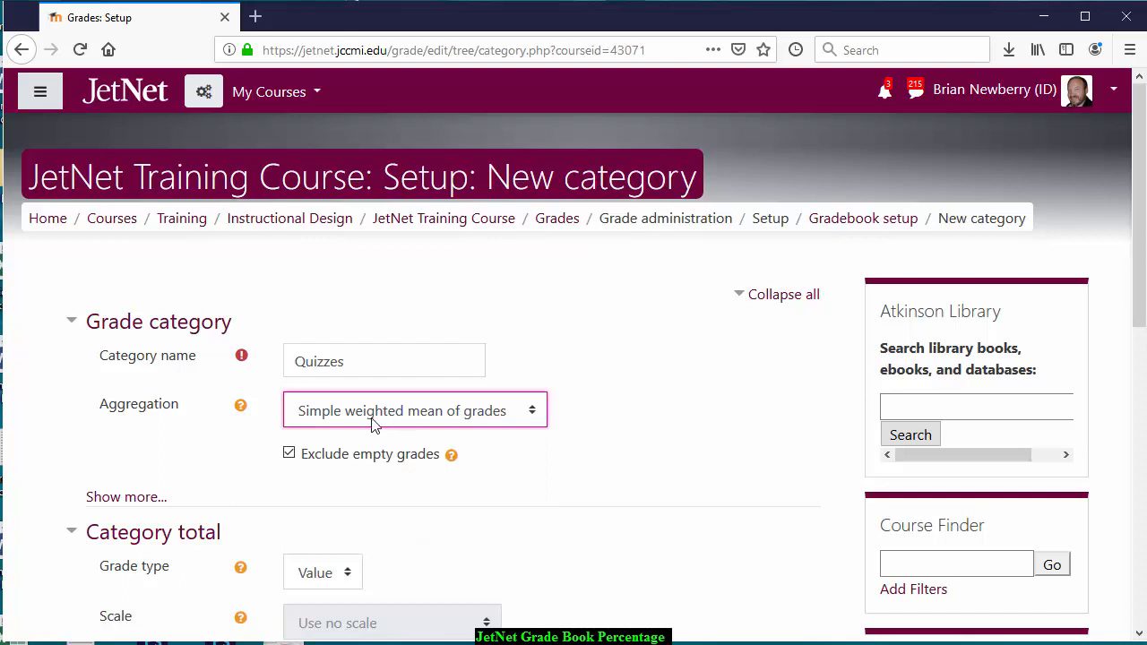
pyautogui.click(374, 422)
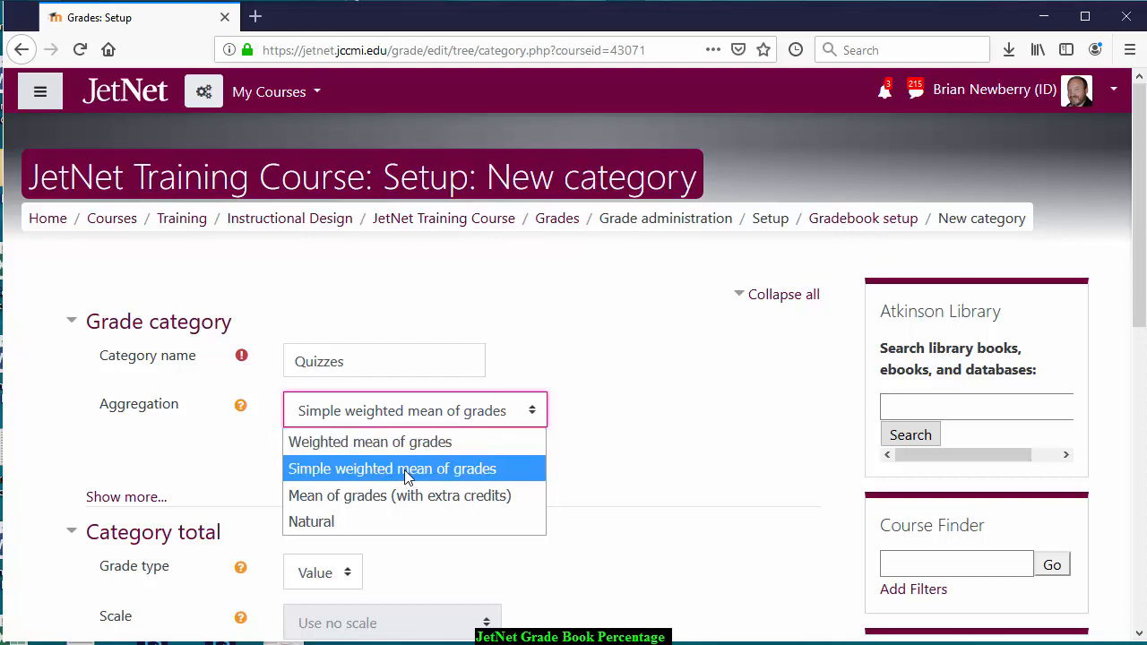
pyautogui.click(400, 472)
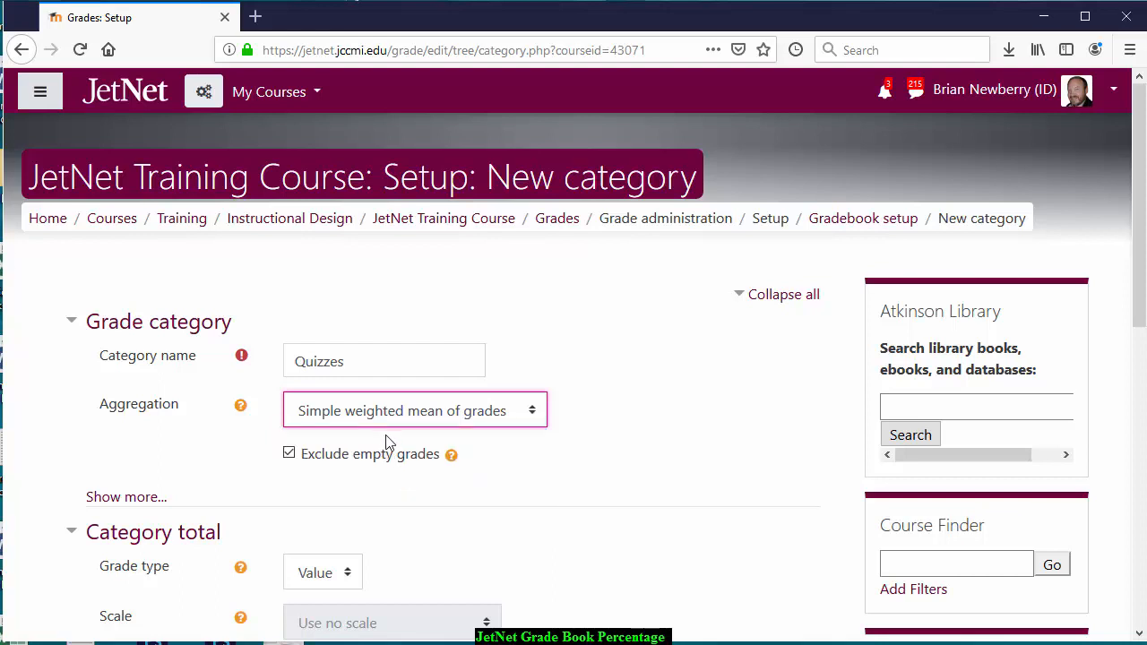
pyautogui.scroll(-7, 496, 436)
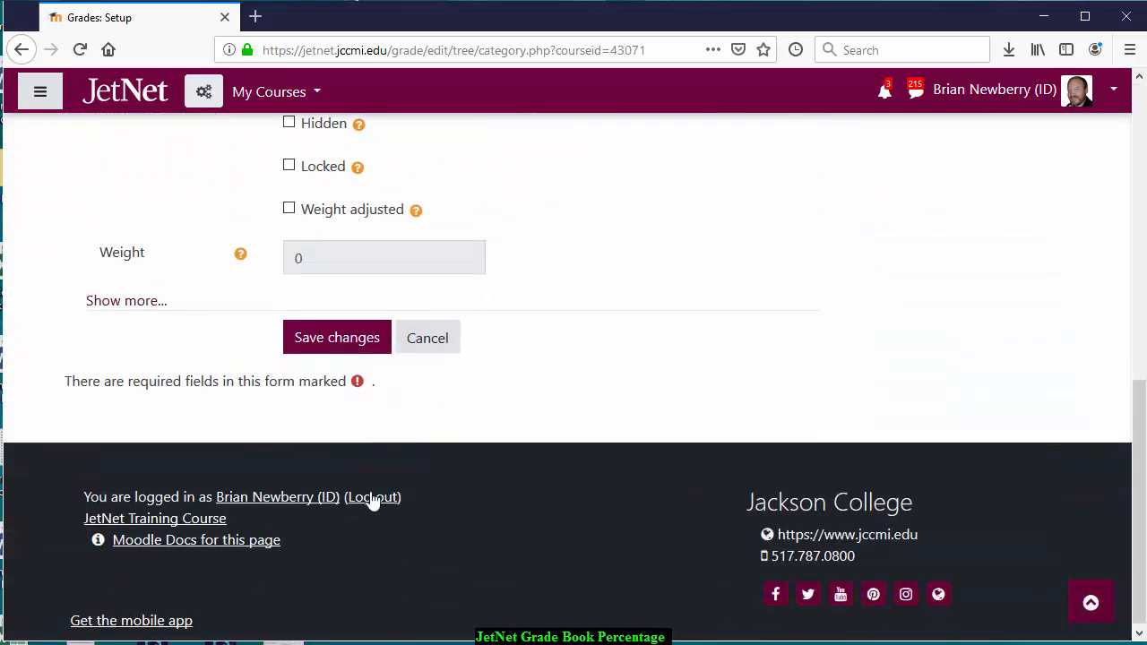
pyautogui.click(341, 337)
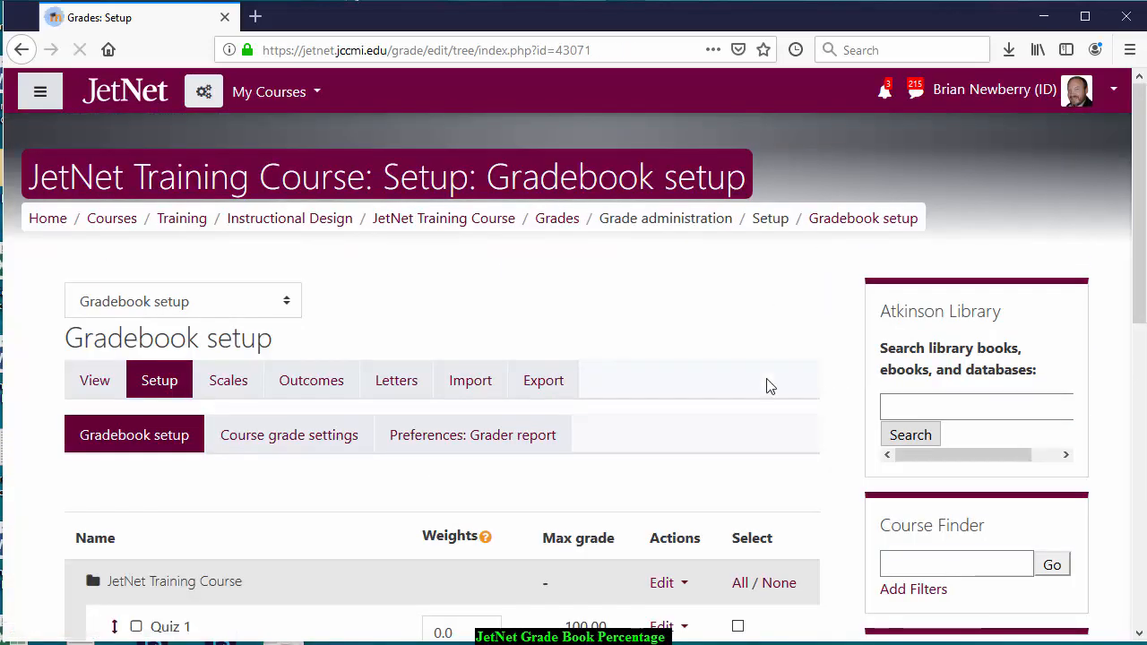
# - Move the Quiz 1 grade item into the Quizzes category
pyautogui.scroll(-3, 618, 382)
pyautogui.scroll(-1, 209, 528)
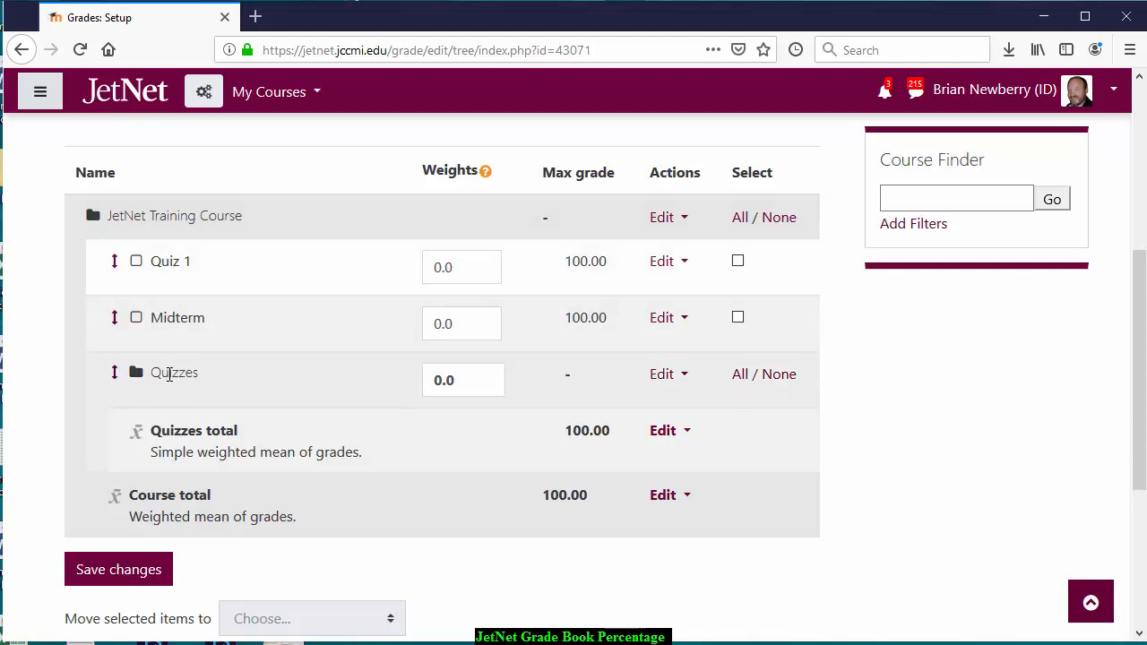
pyautogui.click(738, 263)
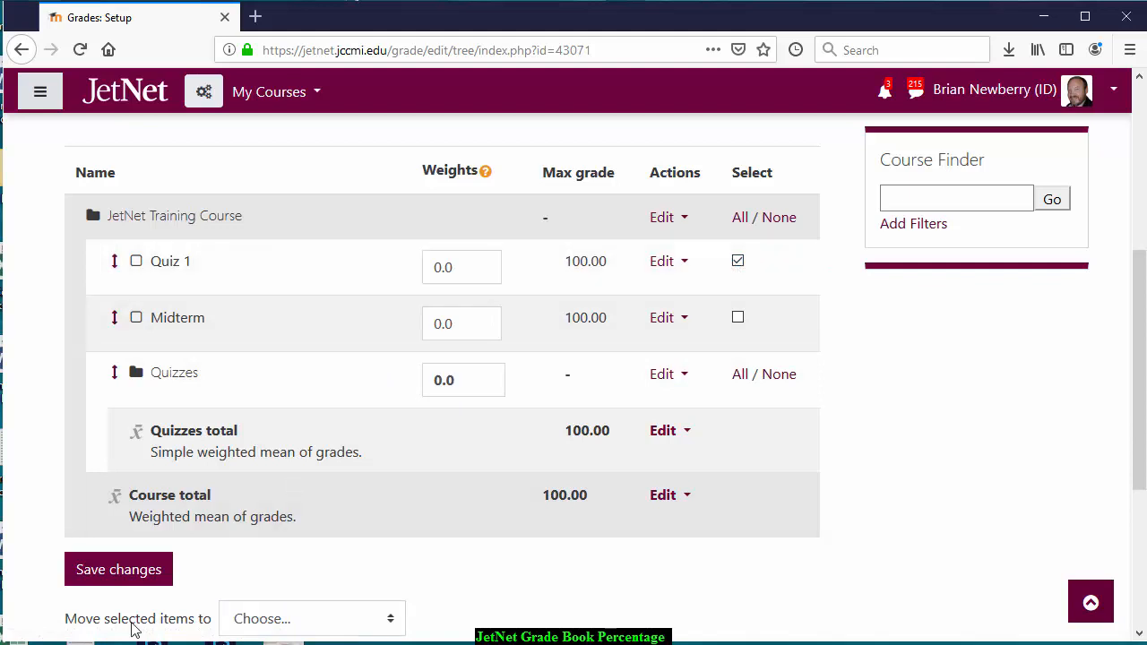
pyautogui.click(355, 622)
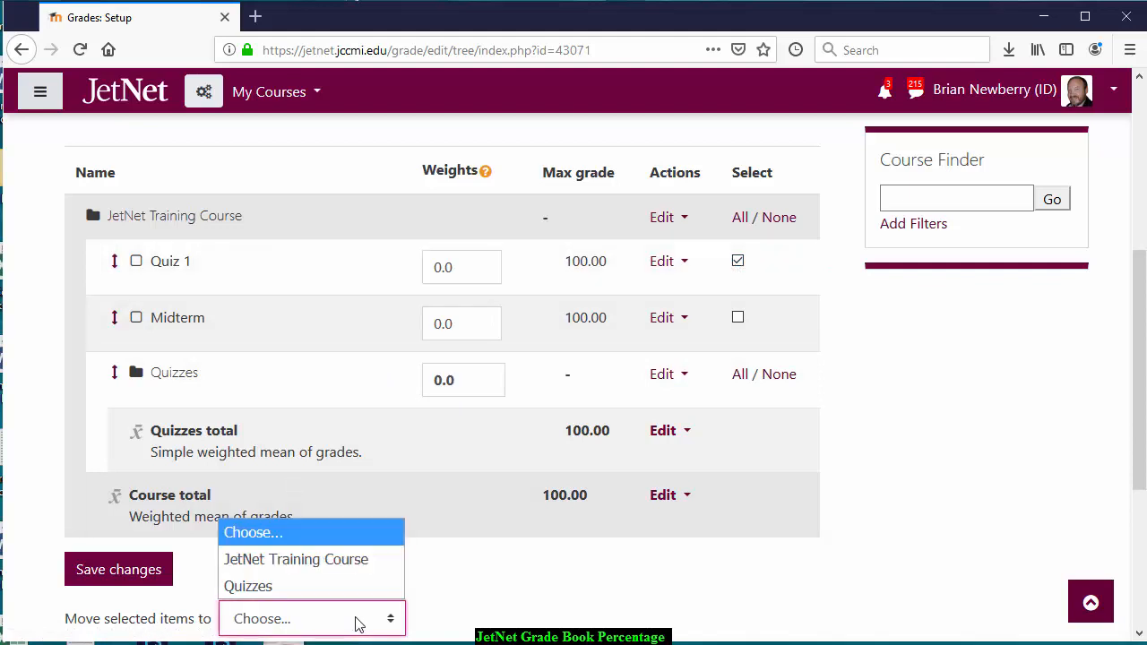
pyautogui.click(296, 587)
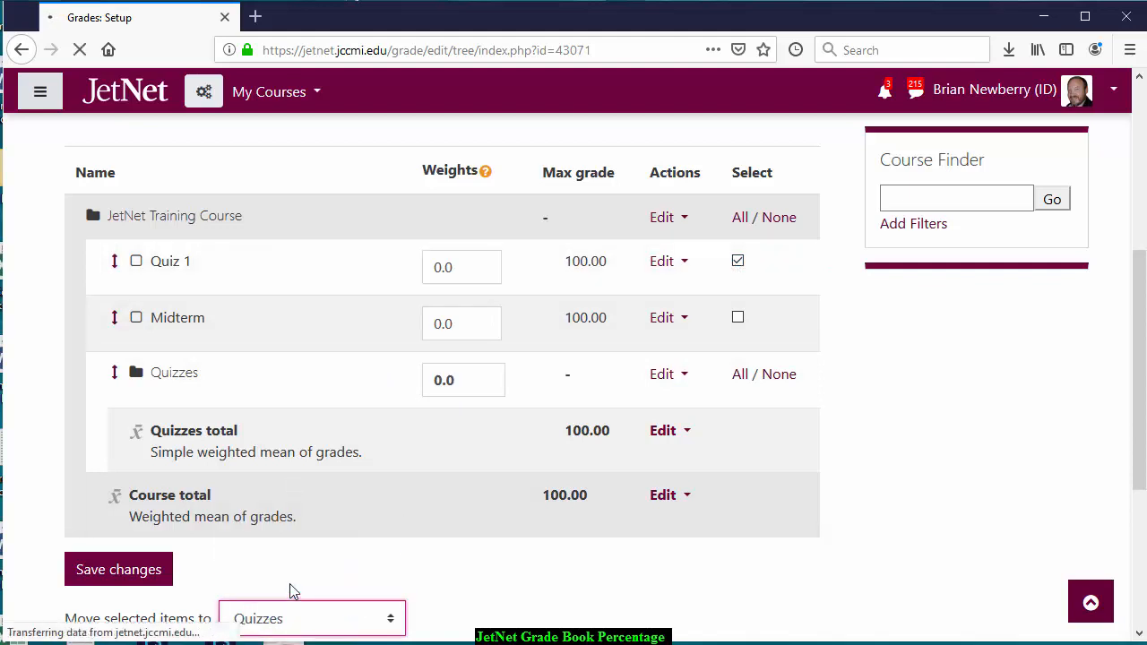
# - Add a second grade category named Exam to the course gradebook and save it
pyautogui.scroll(-5, 322, 405)
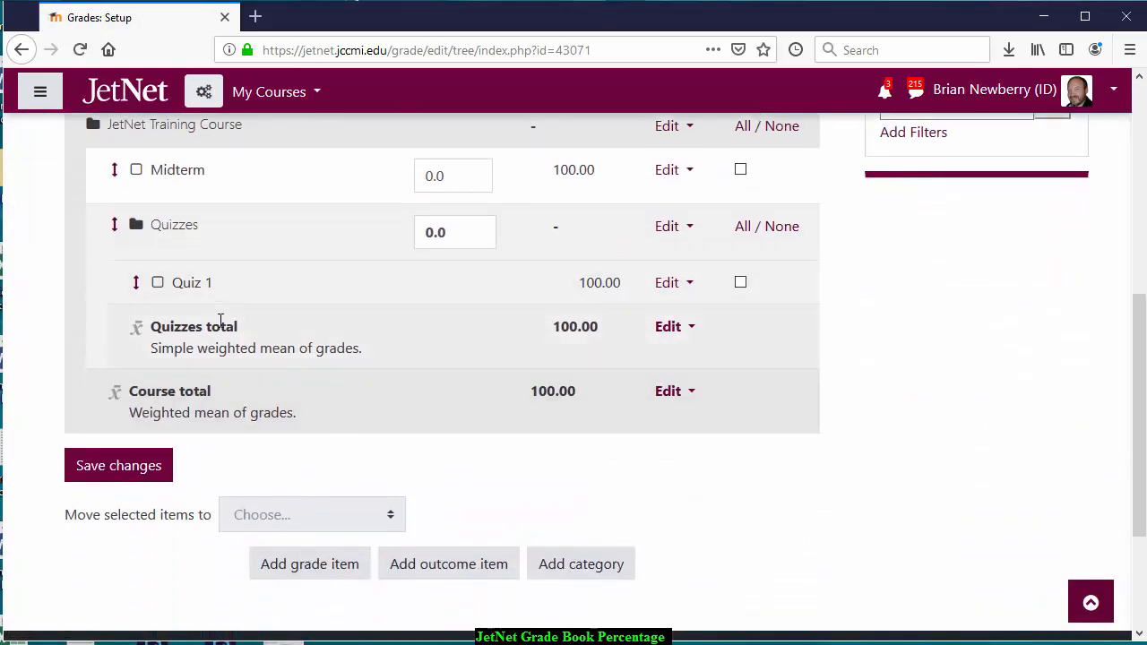
pyautogui.scroll(2, 192, 266)
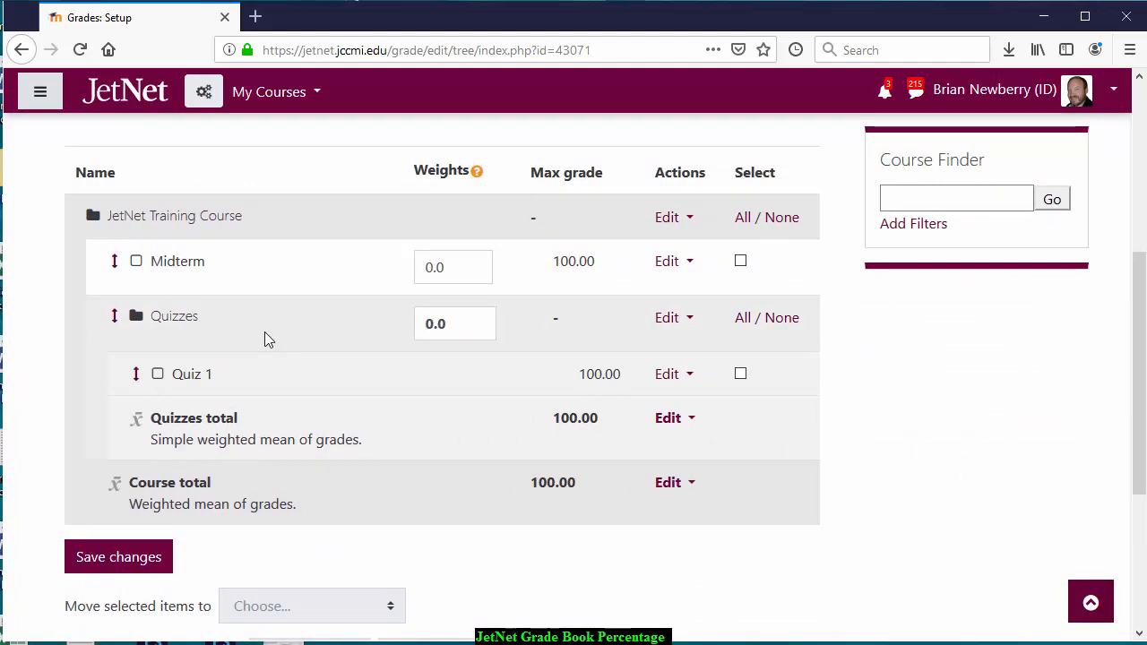
pyautogui.scroll(-2, 264, 331)
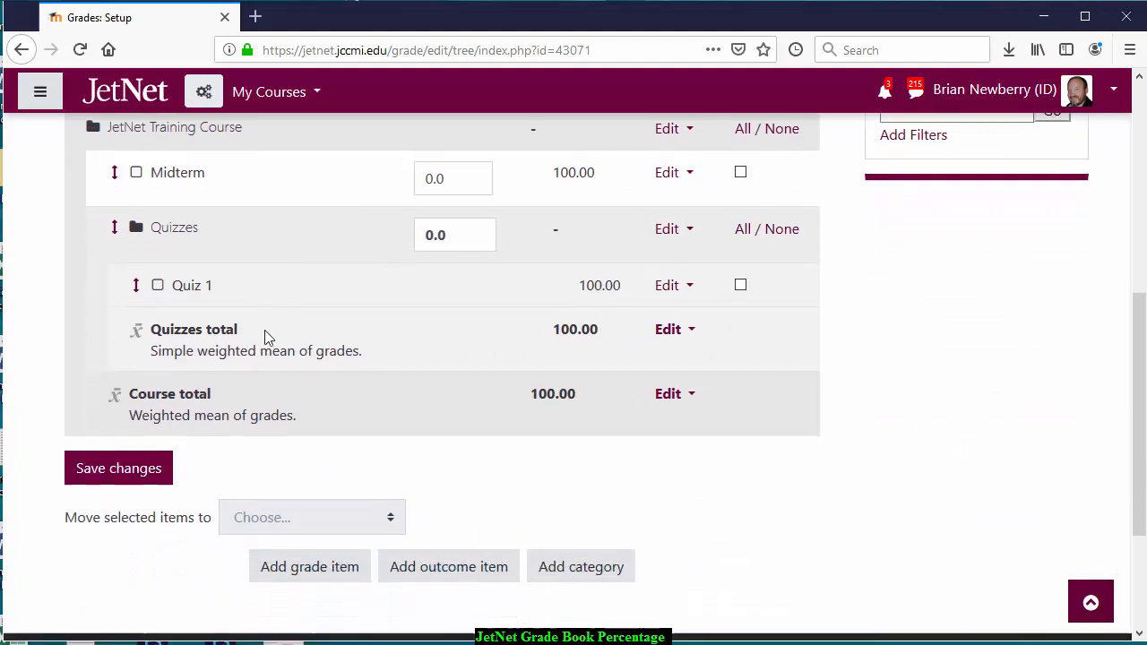
pyautogui.click(598, 564)
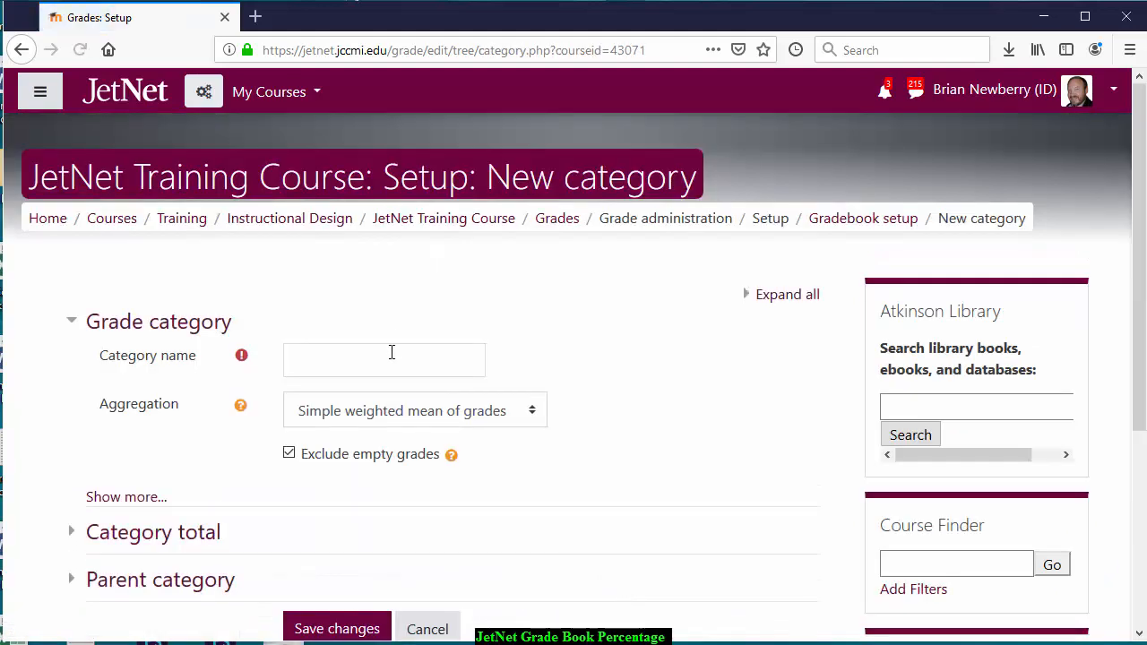
pyautogui.click(399, 363)
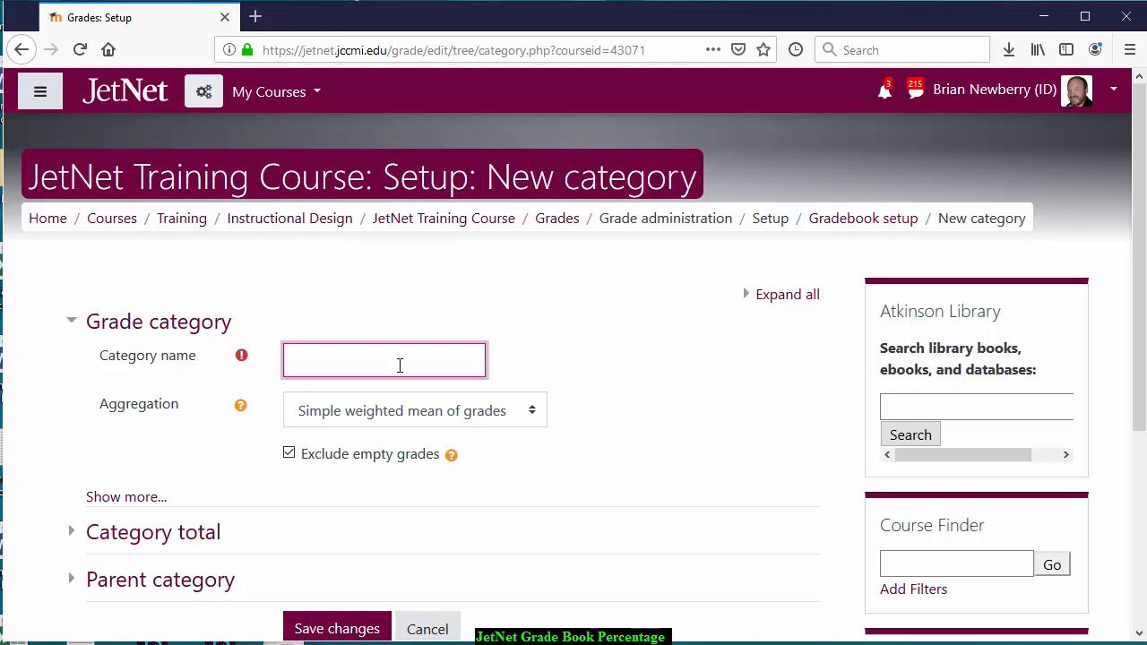
pyautogui.scroll(-2, 345, 369)
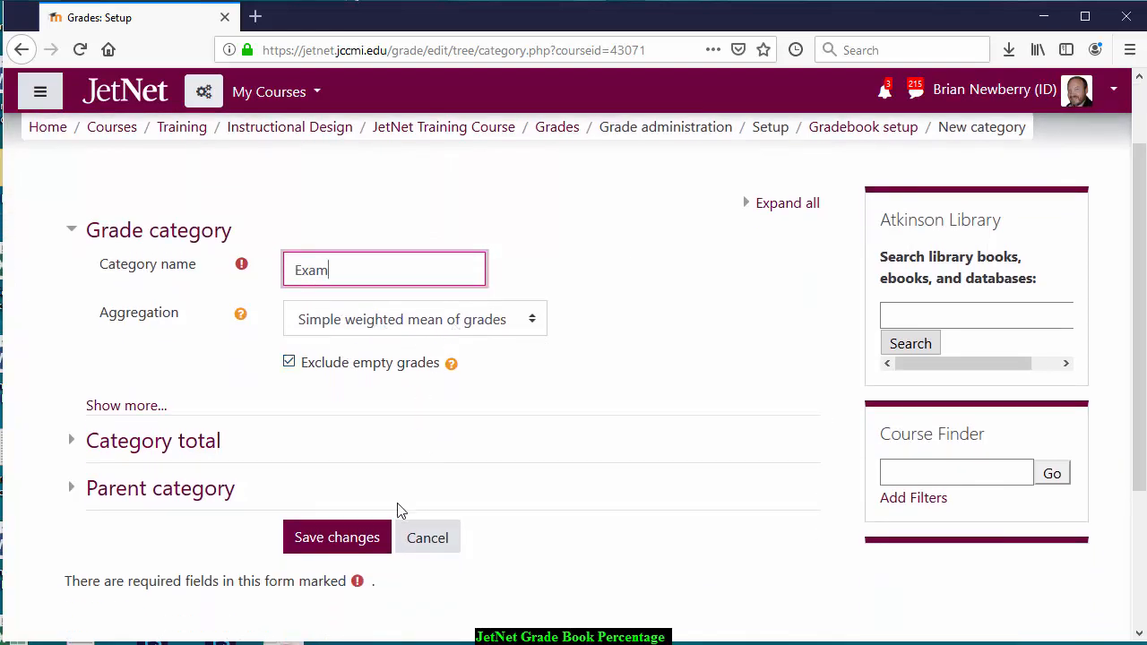
pyautogui.click(333, 538)
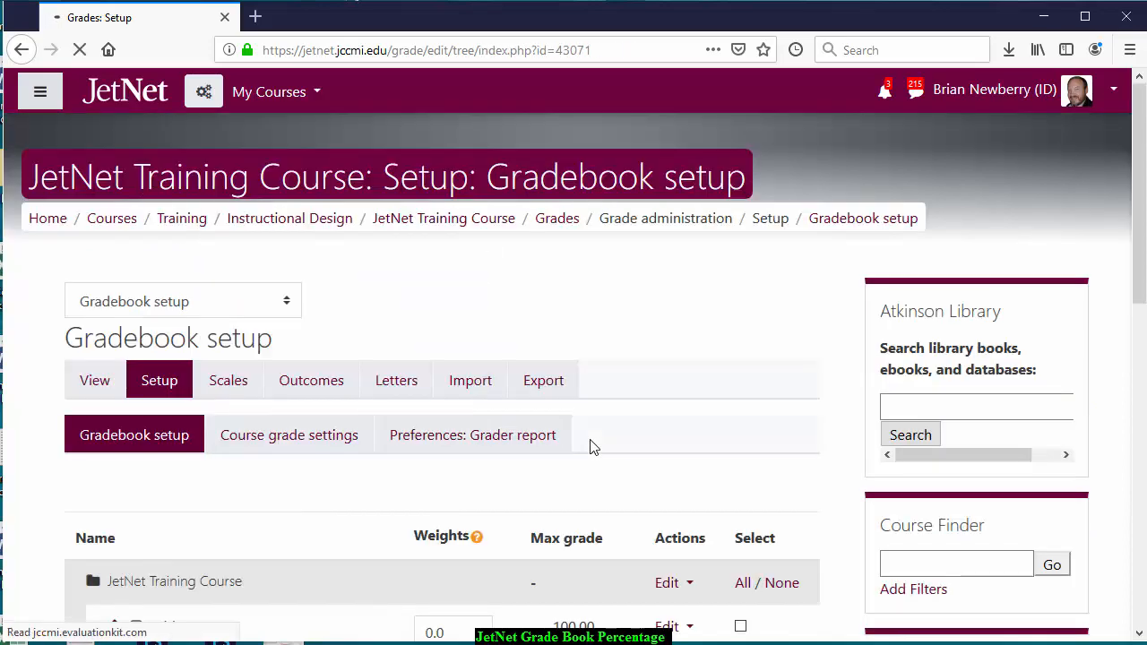
# - Move the Midterm grade item into the Exam category
pyautogui.scroll(-5, 588, 448)
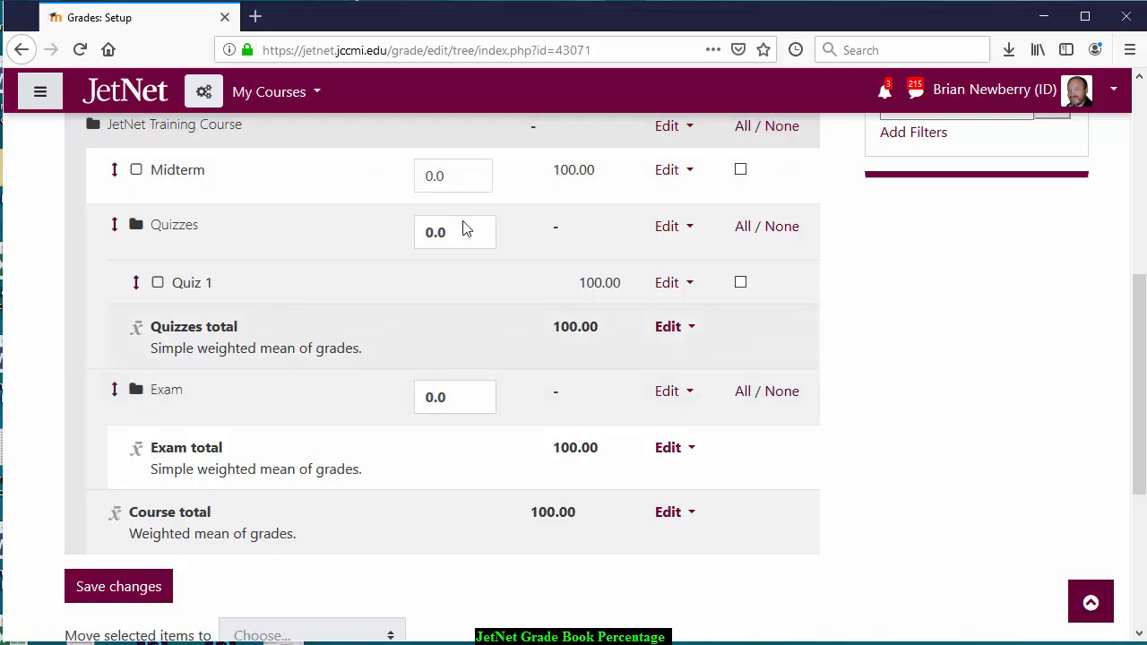
pyautogui.click(740, 170)
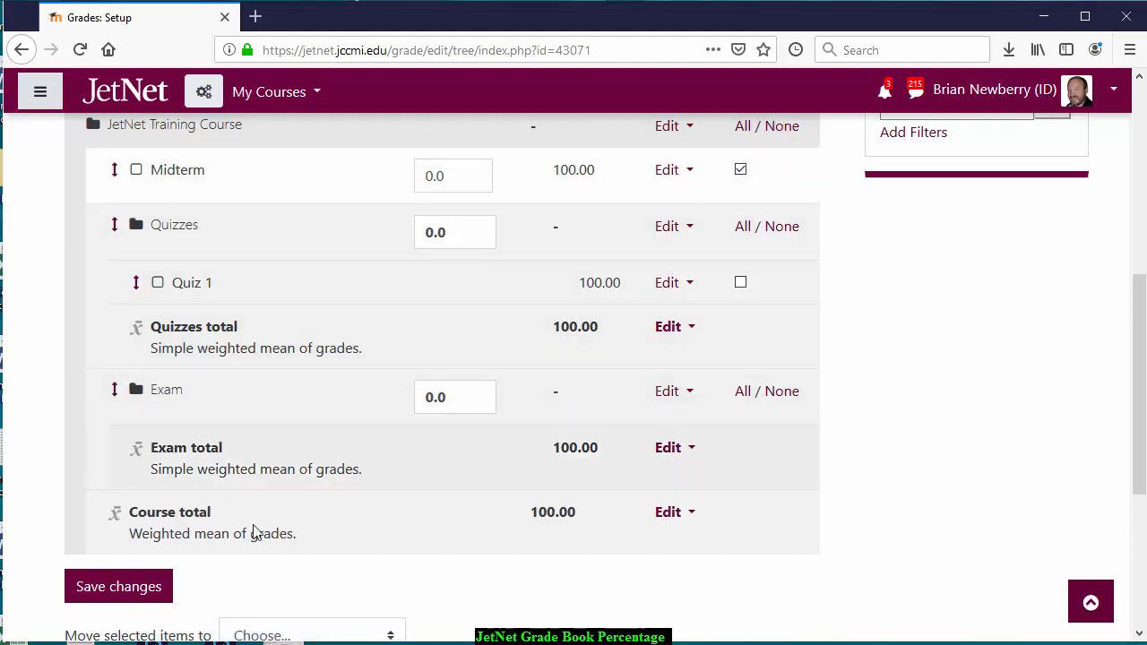
pyautogui.scroll(-2, 358, 484)
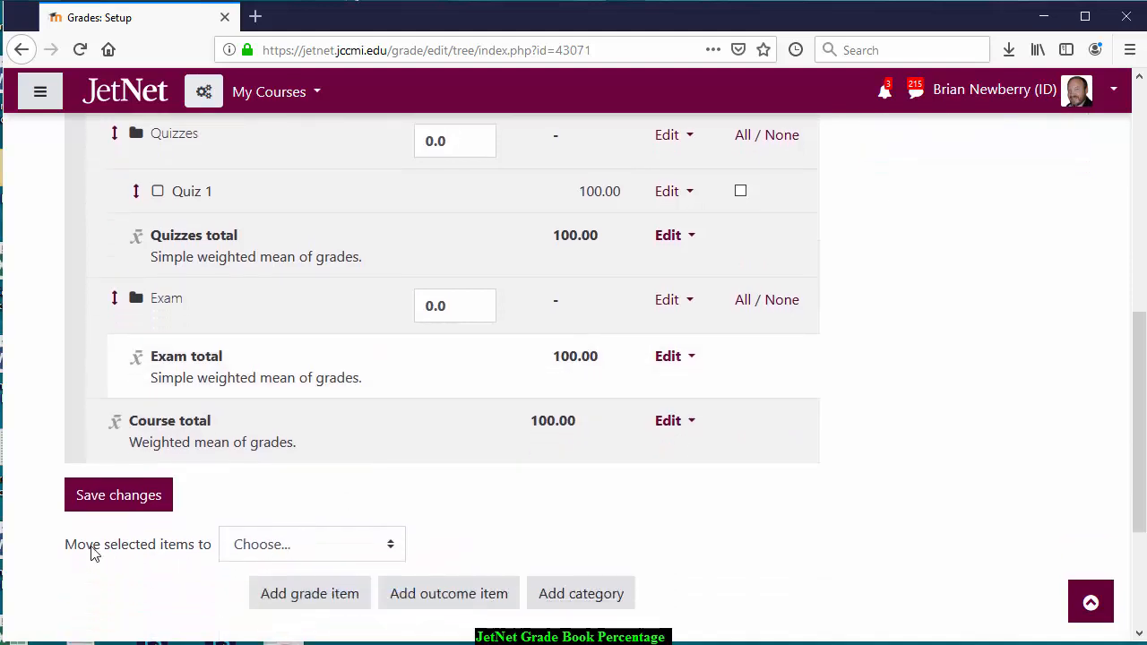
pyautogui.moveTo(118, 547); pyautogui.dragTo(233, 550)
pyautogui.click(233, 551)
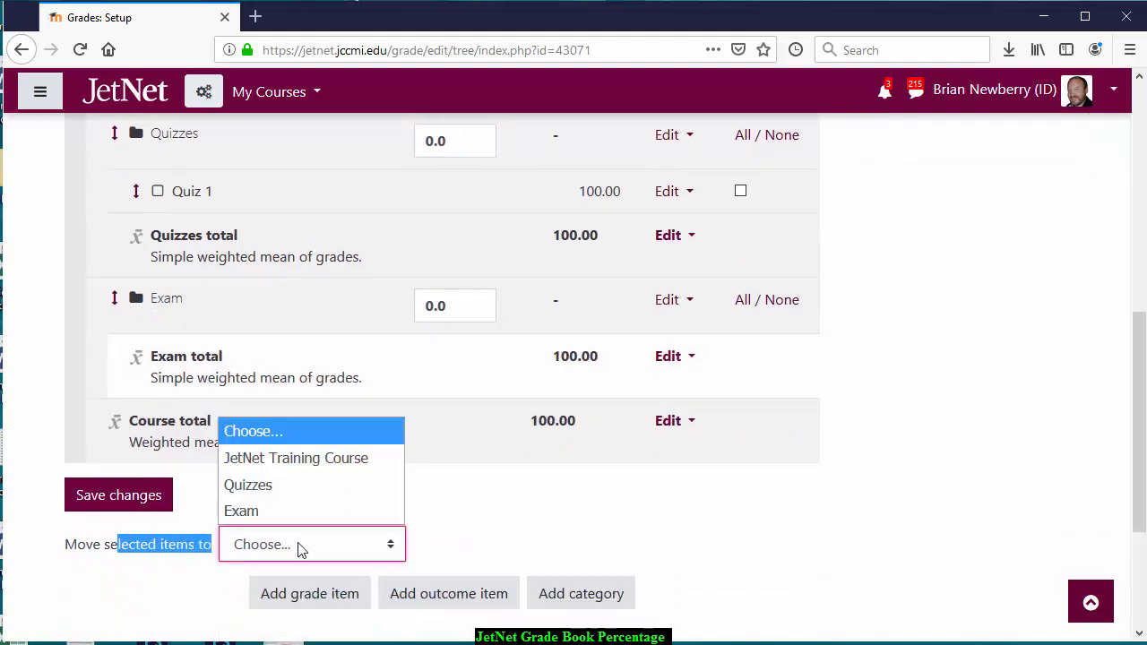
pyautogui.click(285, 516)
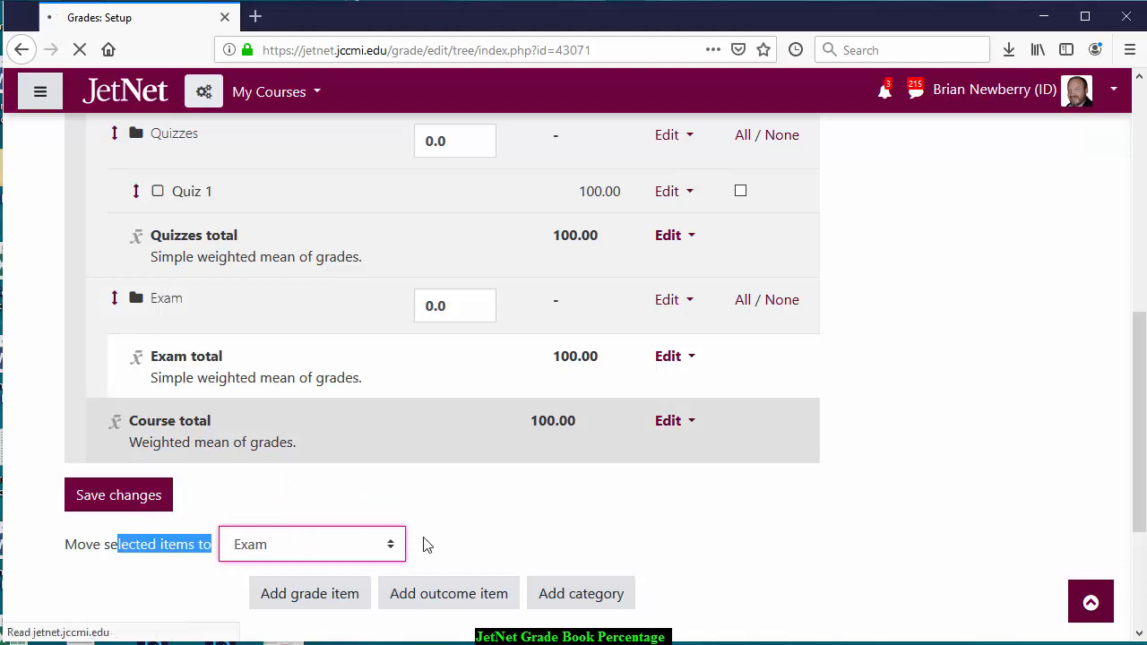
# - Set the Exam category's weight to 75 and the Quizzes category's weight to 25, and save the changes
pyautogui.scroll(-4, 339, 458)
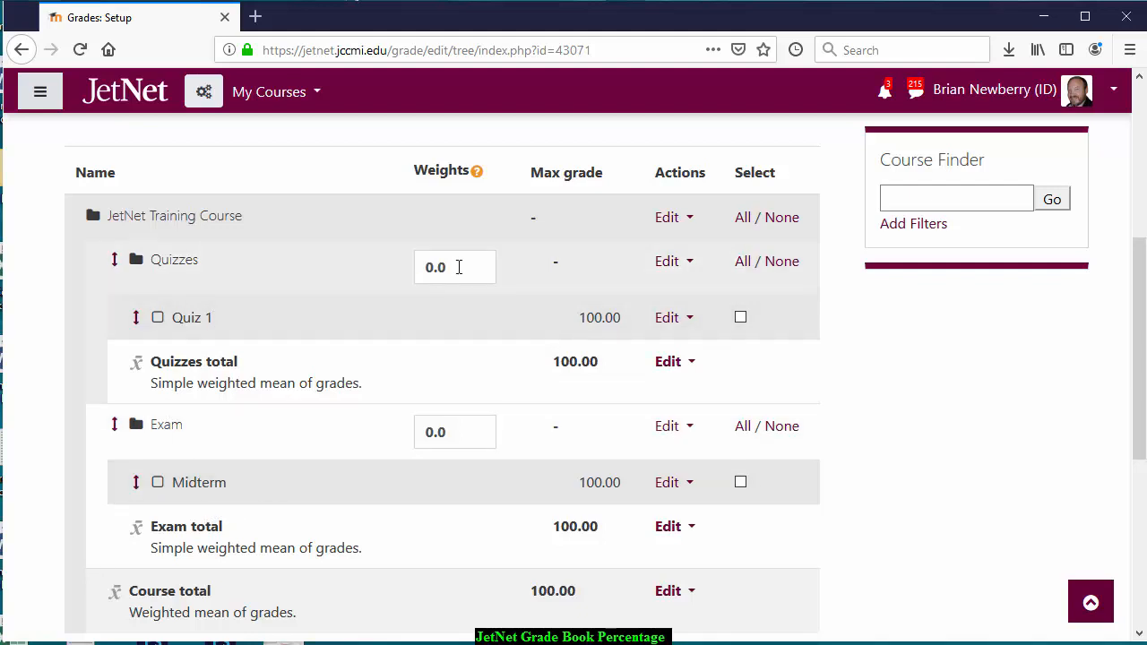
pyautogui.moveTo(458, 267); pyautogui.dragTo(379, 272)
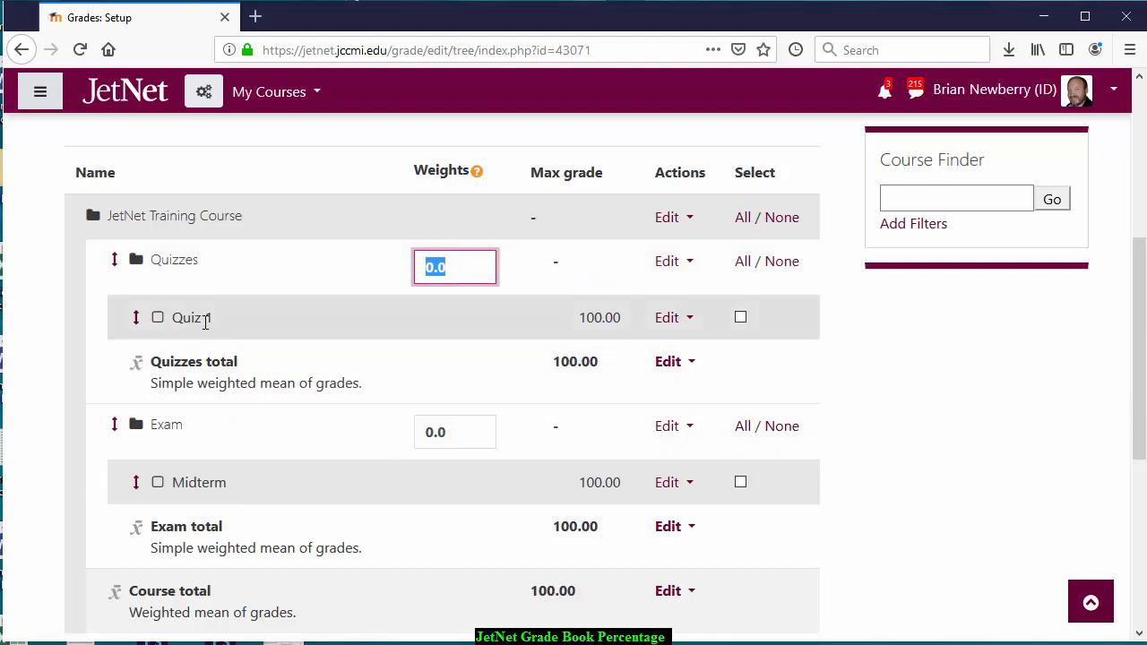
pyautogui.click(459, 333)
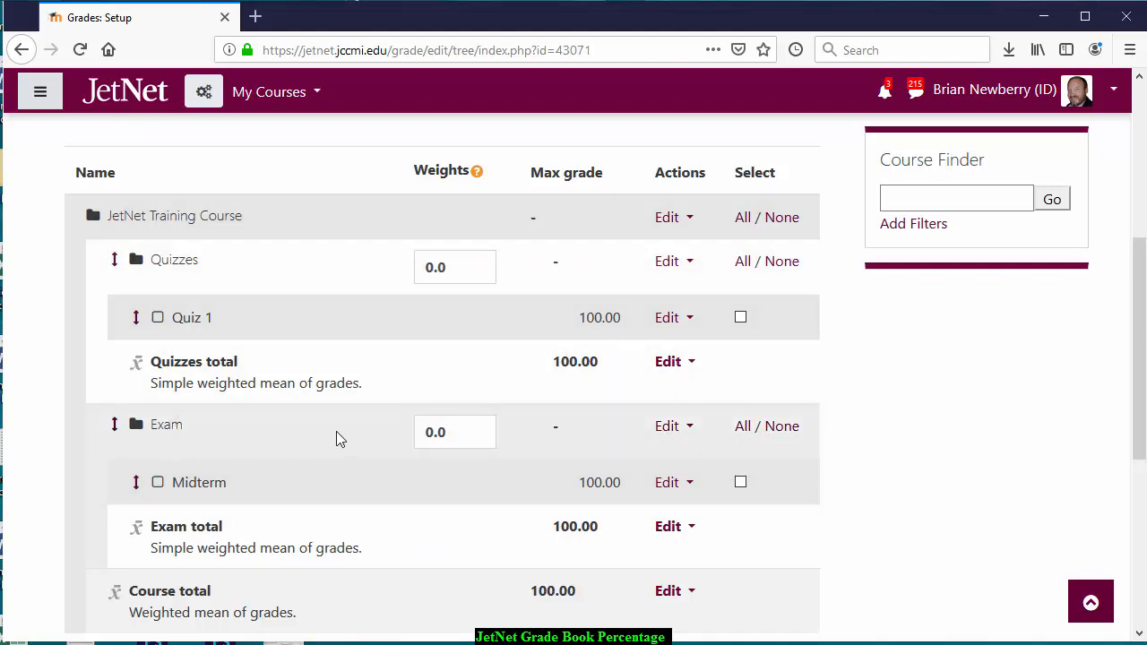
pyautogui.moveTo(451, 427); pyautogui.dragTo(402, 427)
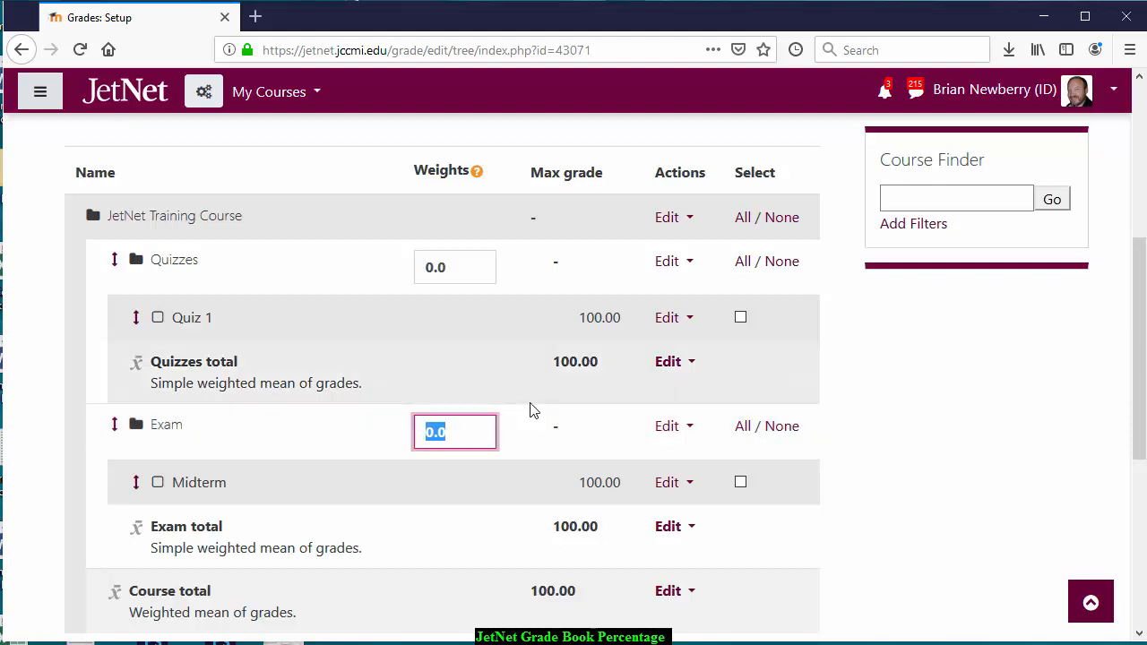
pyautogui.write('7')
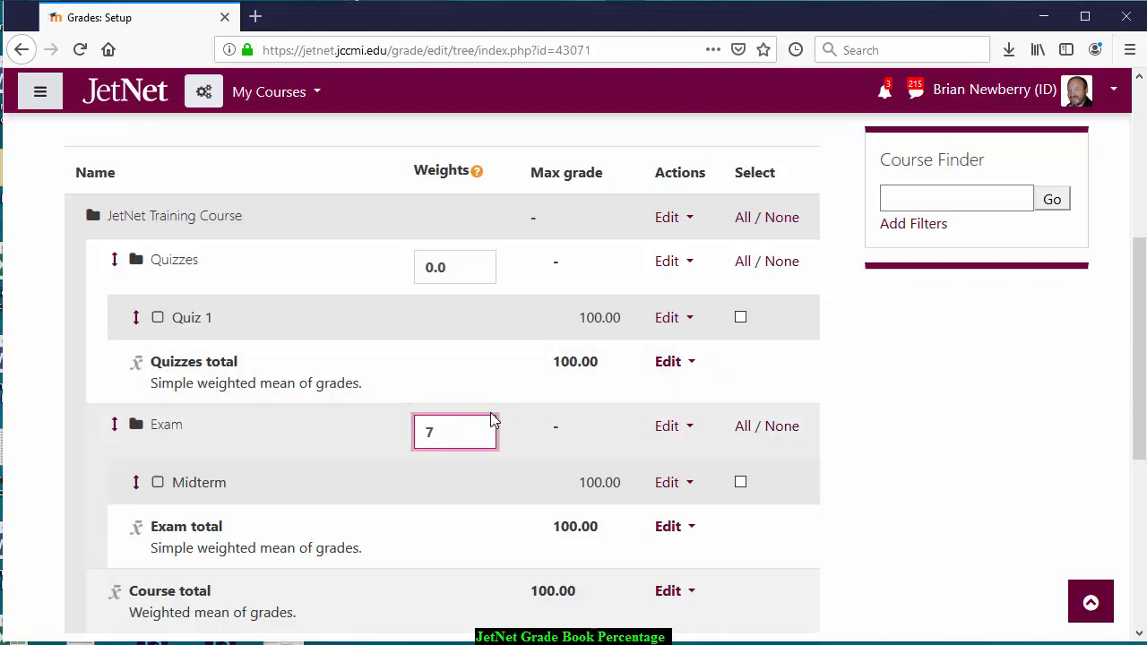
pyautogui.write('5')
pyautogui.moveTo(464, 268); pyautogui.dragTo(382, 269)
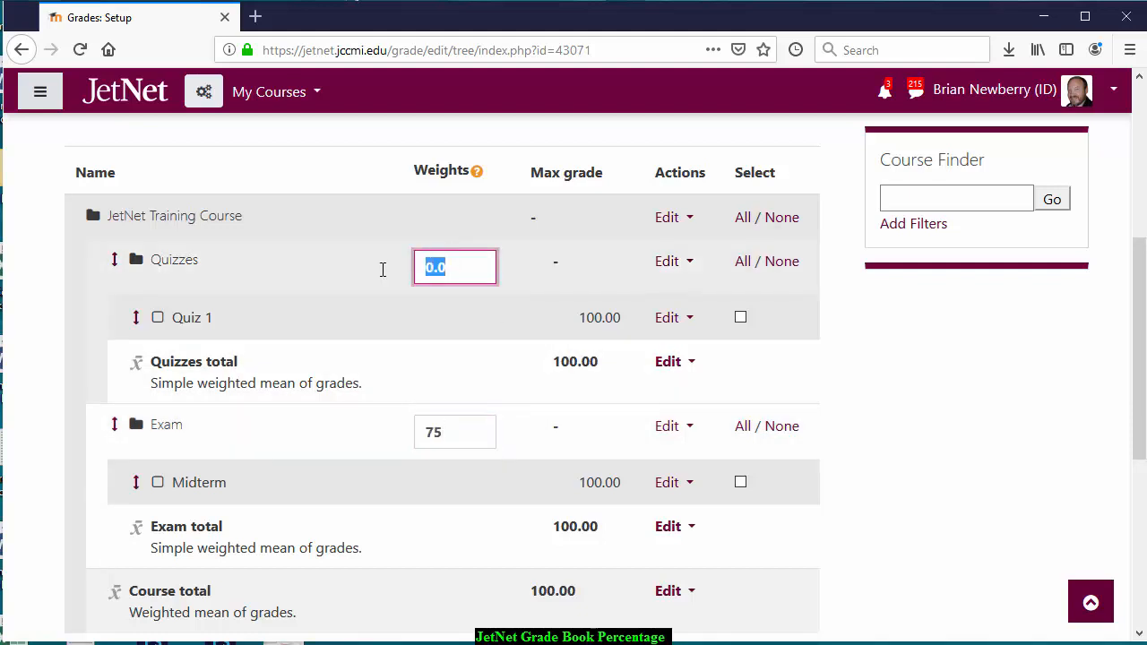
pyautogui.write('25')
pyautogui.scroll(-2, 459, 265)
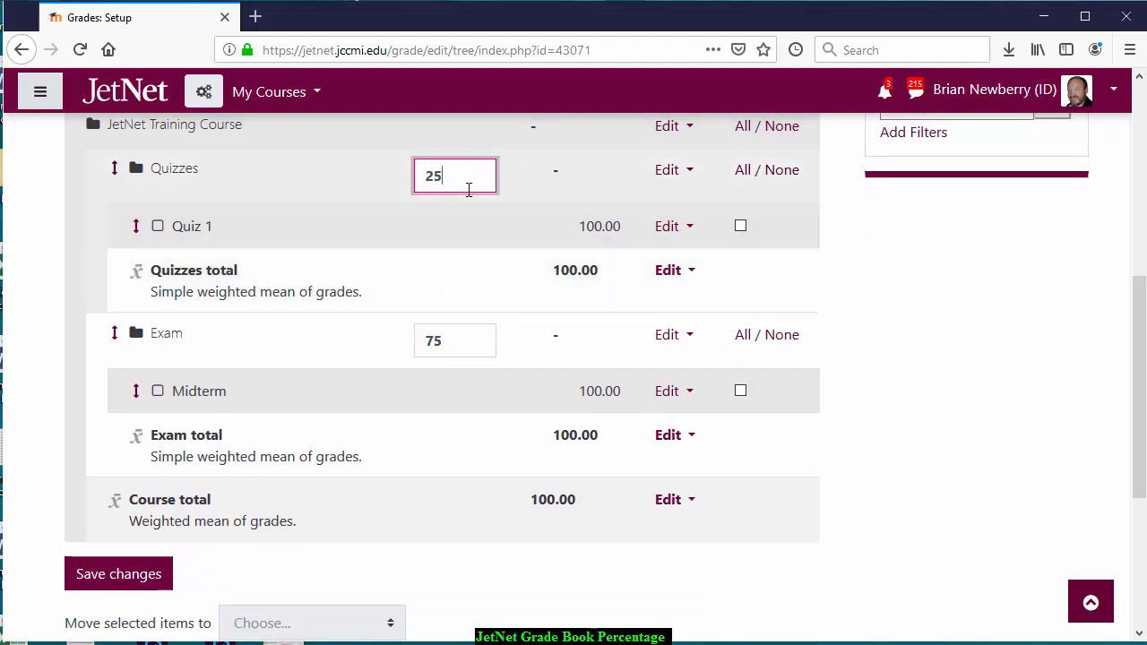
pyautogui.click(143, 575)
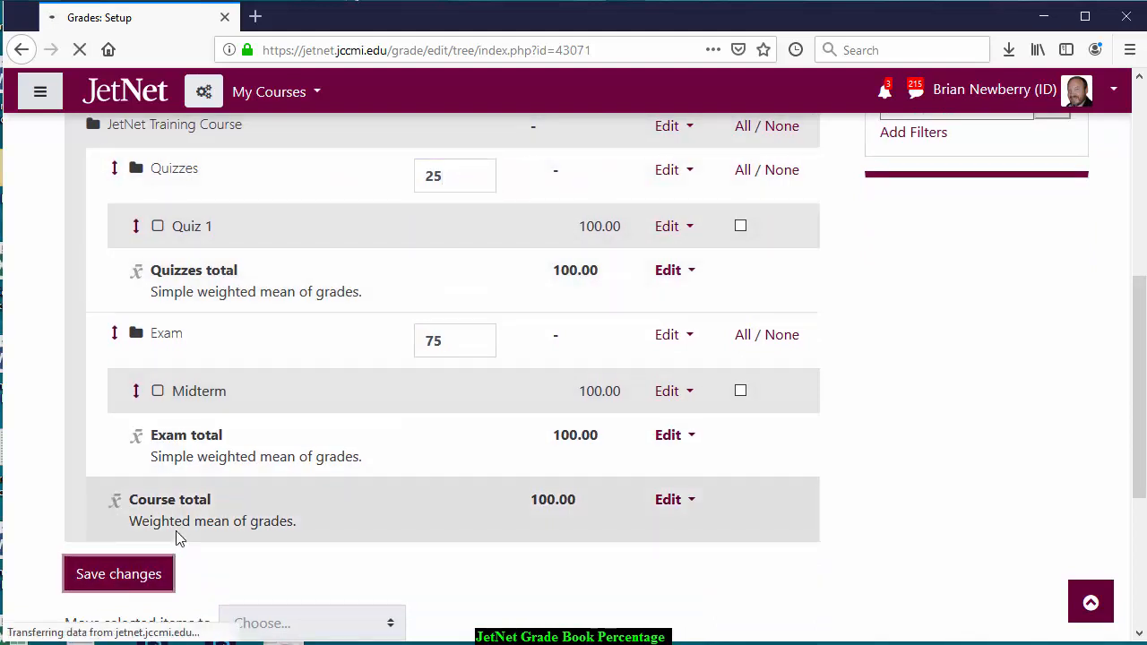
# - Review the saved weights and the grade items under the Quizzes and Exam categories
pyautogui.scroll(-5, 177, 537)
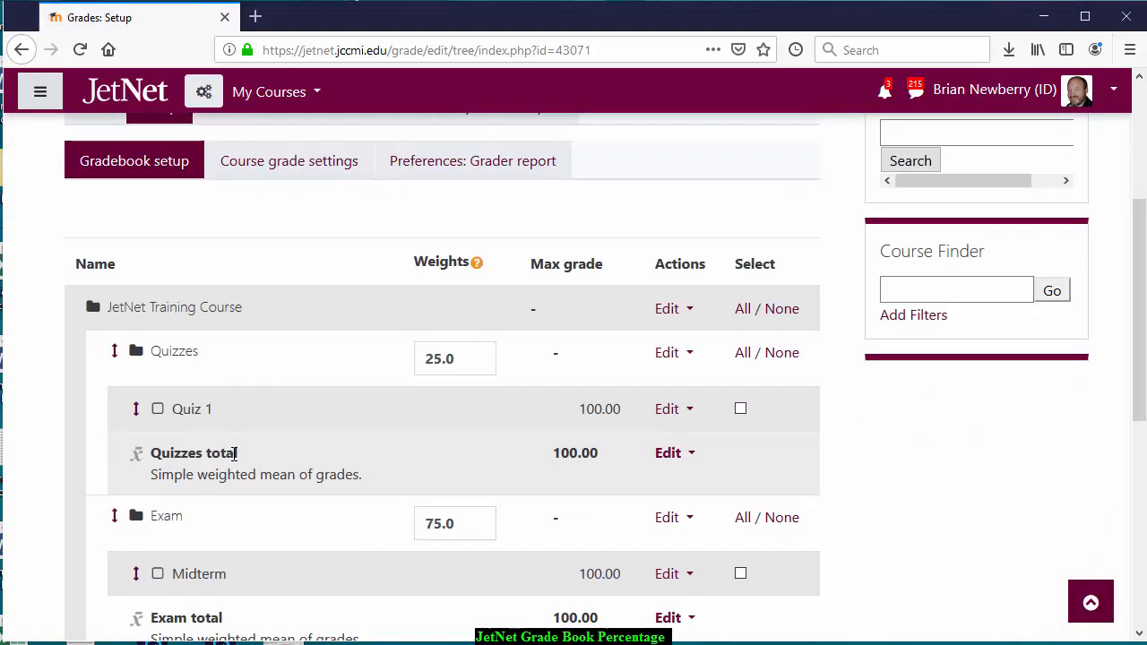
pyautogui.scroll(-2, 135, 500)
pyautogui.scroll(-2, 248, 422)
pyautogui.scroll(2, 257, 404)
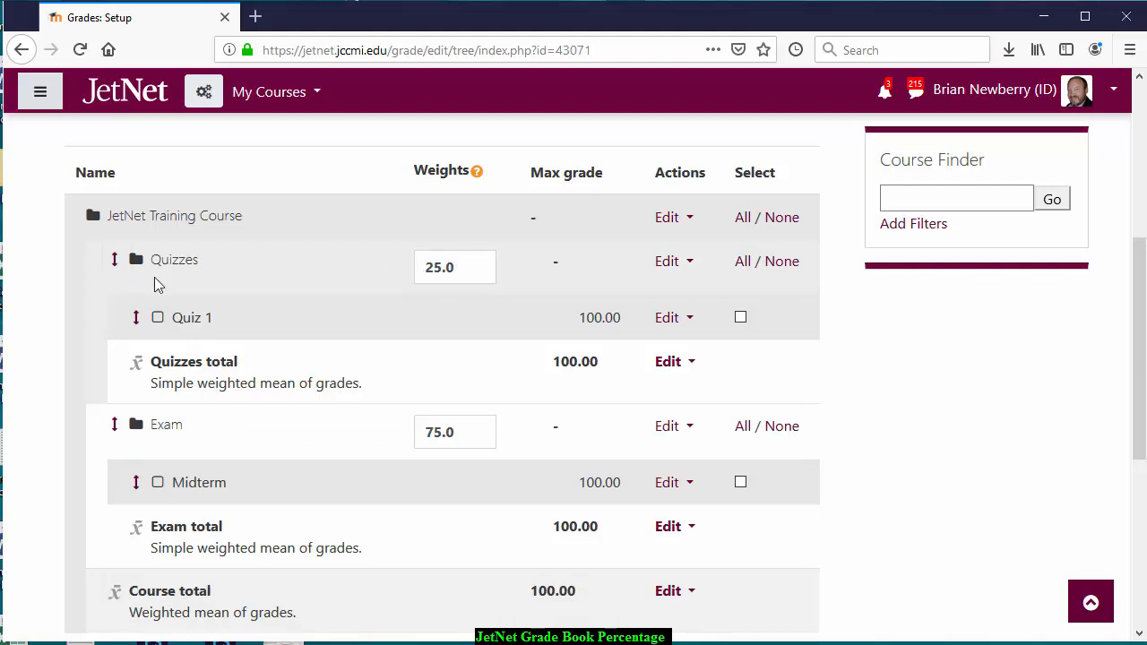
pyautogui.scroll(-2, 156, 269)
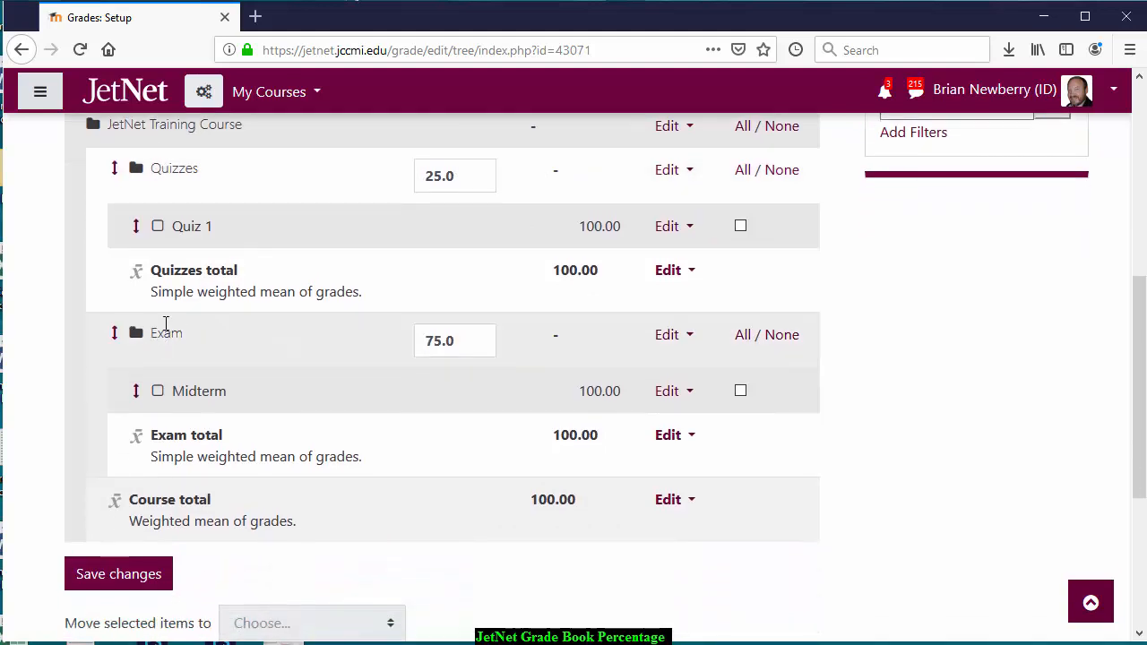